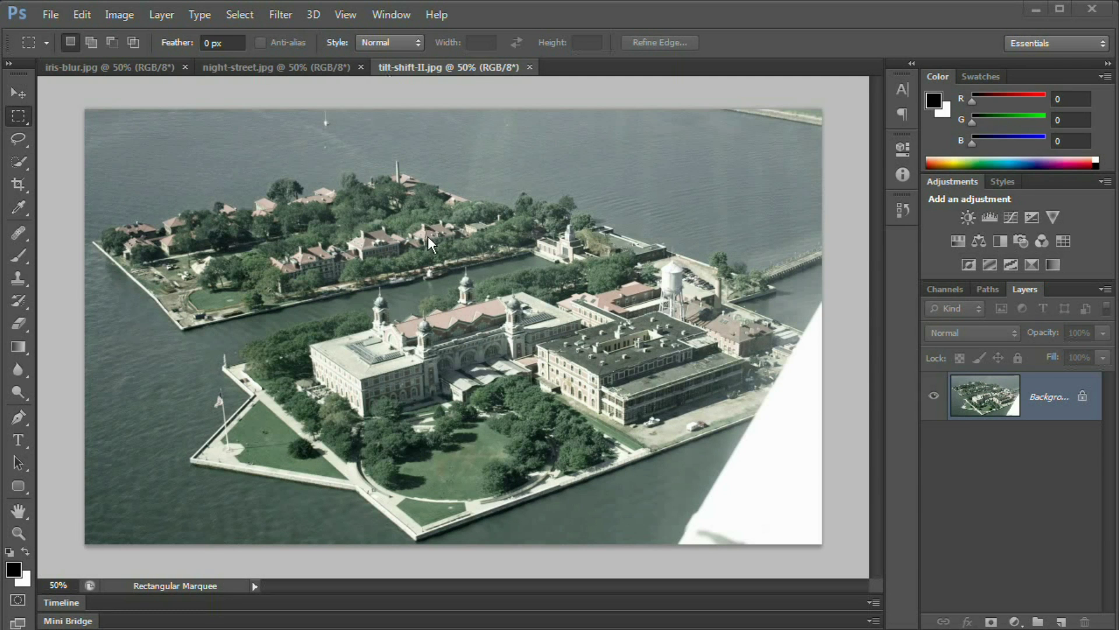
Step: Start a Tilt-Shift blur on tilt-shift-II.jpg, centre its pin on the main building and set the blur to 19 px
left_click(272, 12)
mouse_move(373, 192)
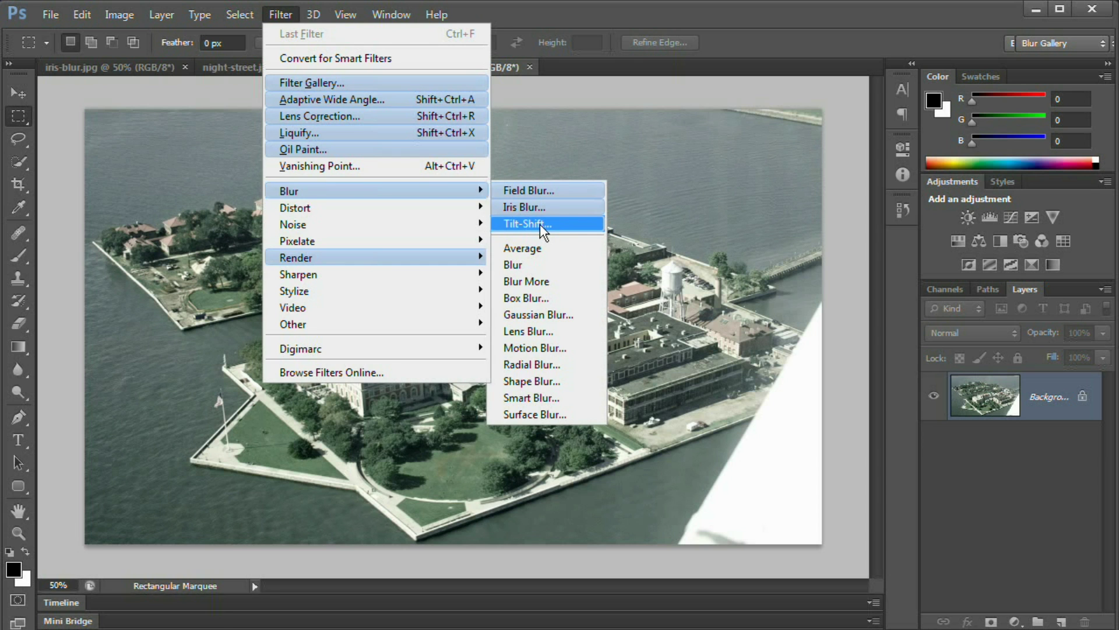
left_click(539, 224)
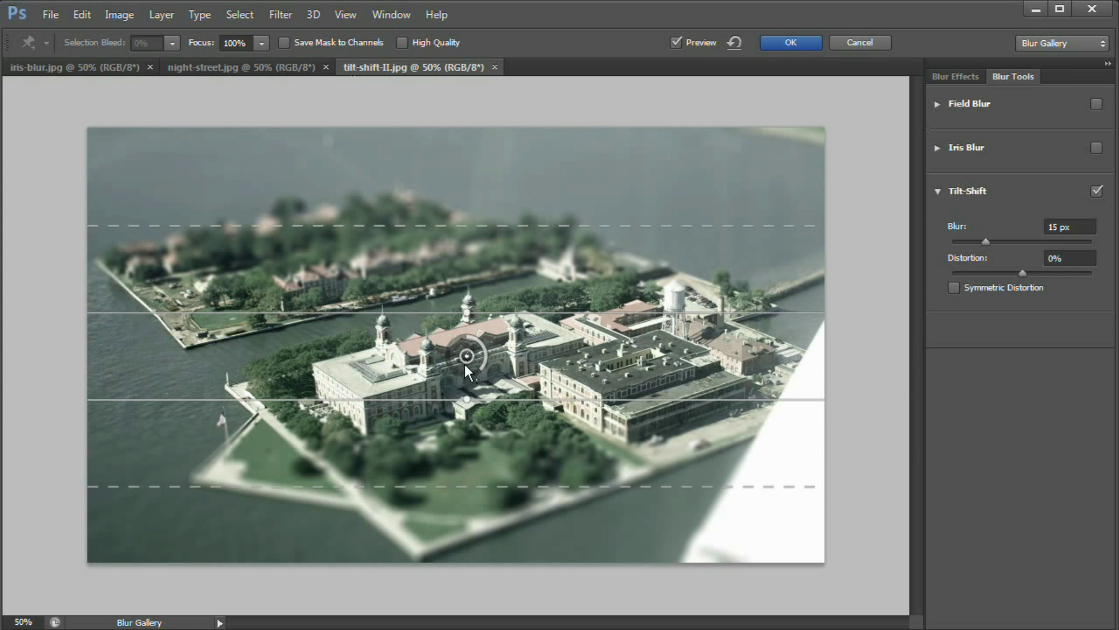
mouse_move(479, 358)
left_mouse_down()
mouse_move(562, 372)
mouse_move(503, 330)
mouse_move(484, 349)
mouse_move(493, 356)
left_mouse_up()
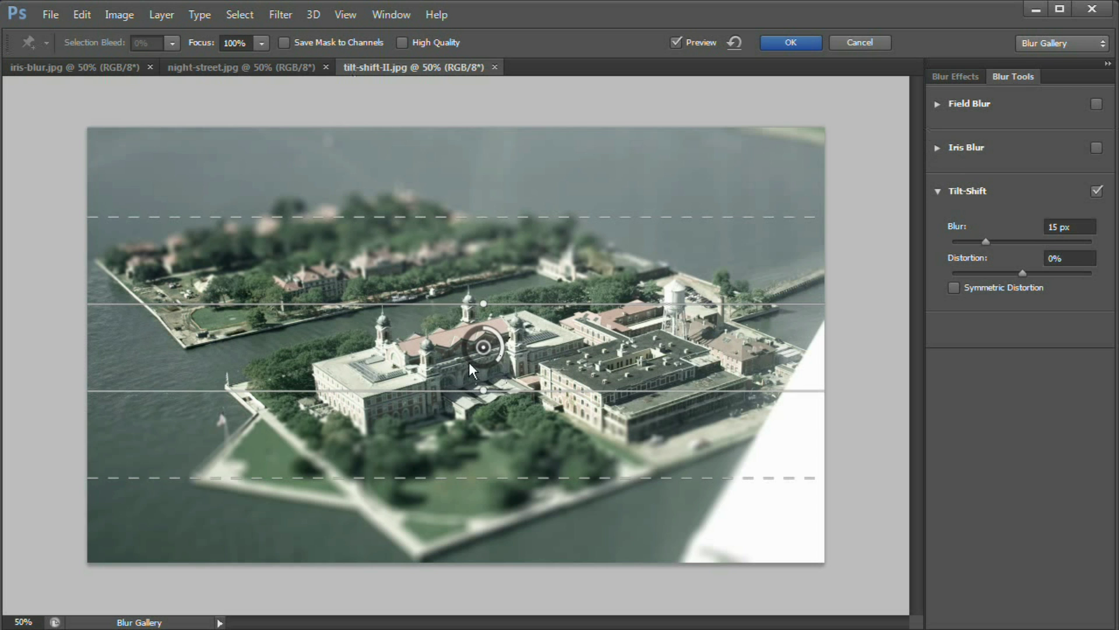
mouse_move(487, 358)
left_mouse_down()
mouse_move(466, 359)
mouse_move(459, 344)
mouse_move(481, 362)
left_mouse_up()
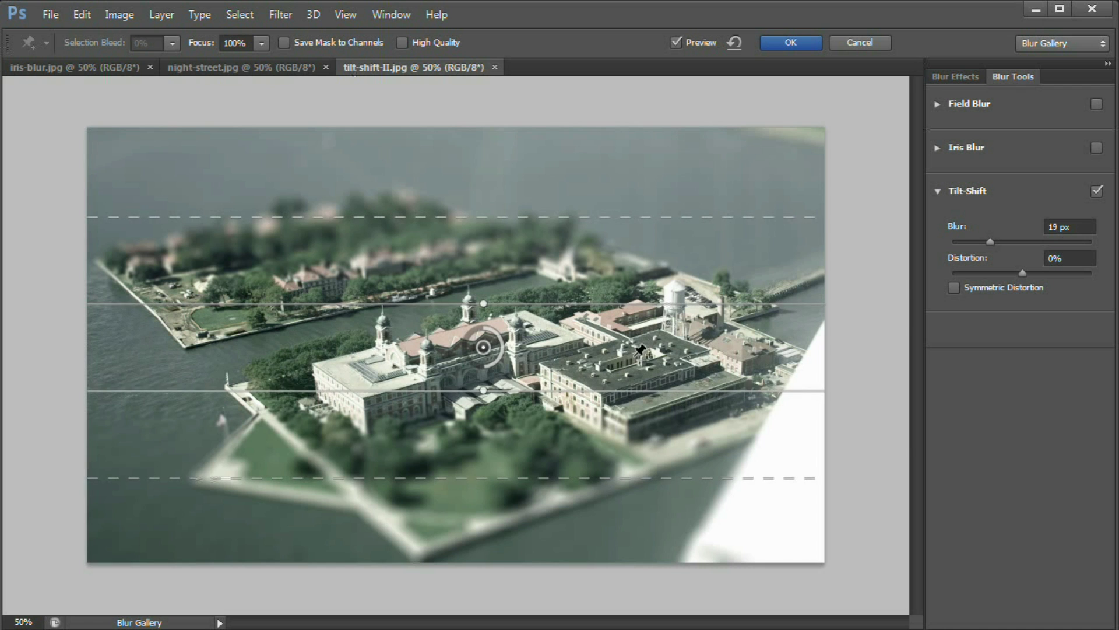
Step: Narrow the sharp focus band around the main building and pull the lower fade line closer to it
left_click_drag(548, 310, 547, 321)
left_click_drag(546, 380, 547, 378)
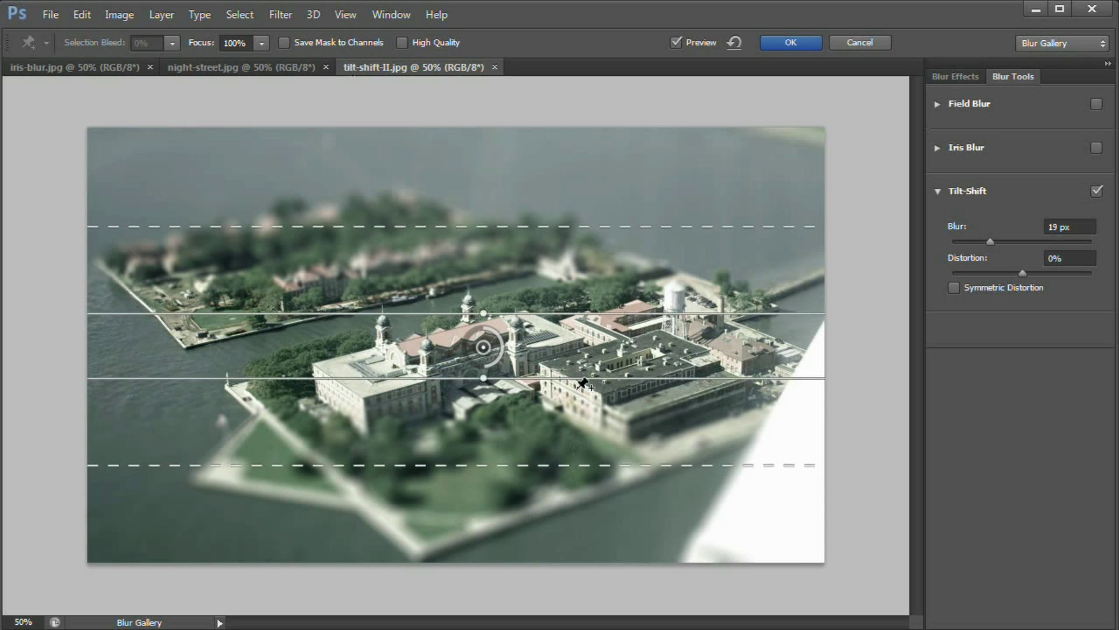
left_click_drag(573, 462, 585, 421)
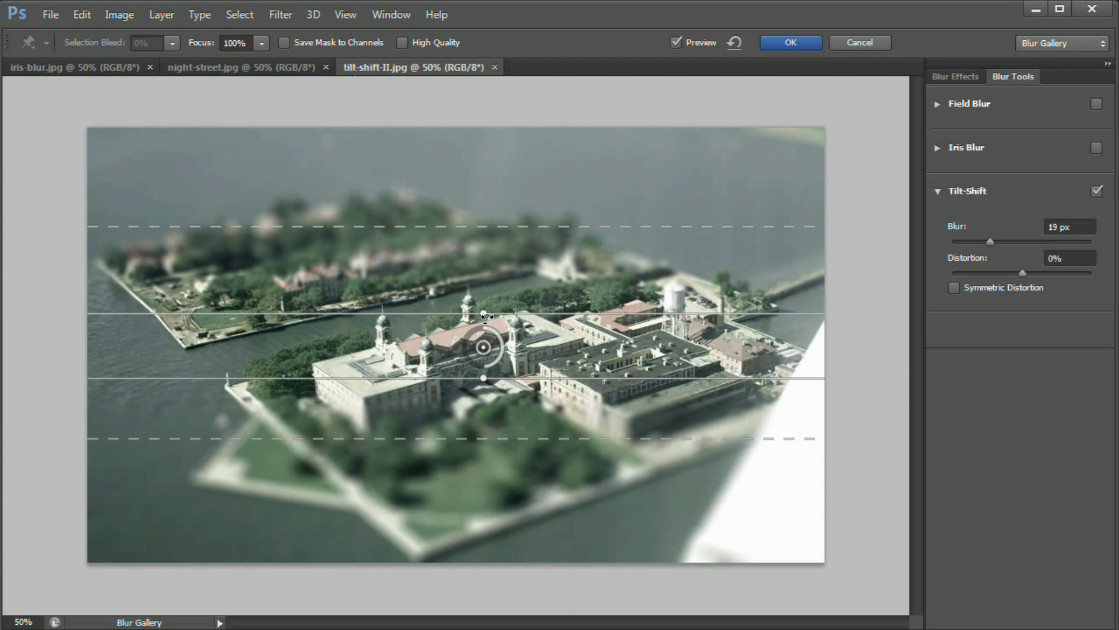
Step: Tilt and move the focus band onto the island's lower-right shoreline, widen its upper fade zone and apply the blur
left_click_drag(475, 314, 472, 310)
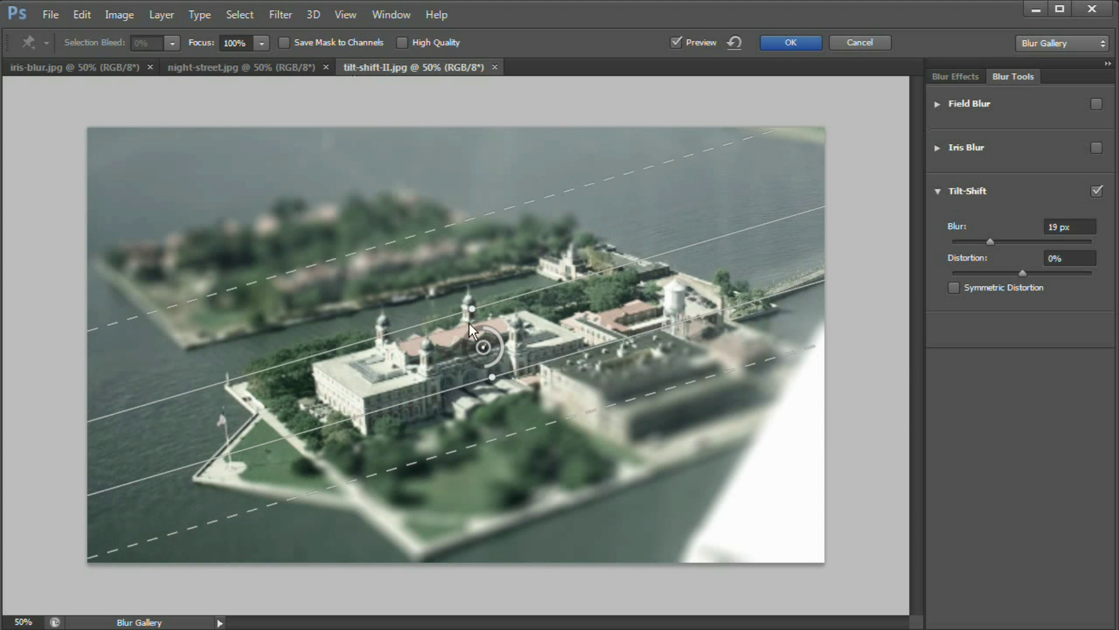
left_click_drag(551, 399, 660, 441)
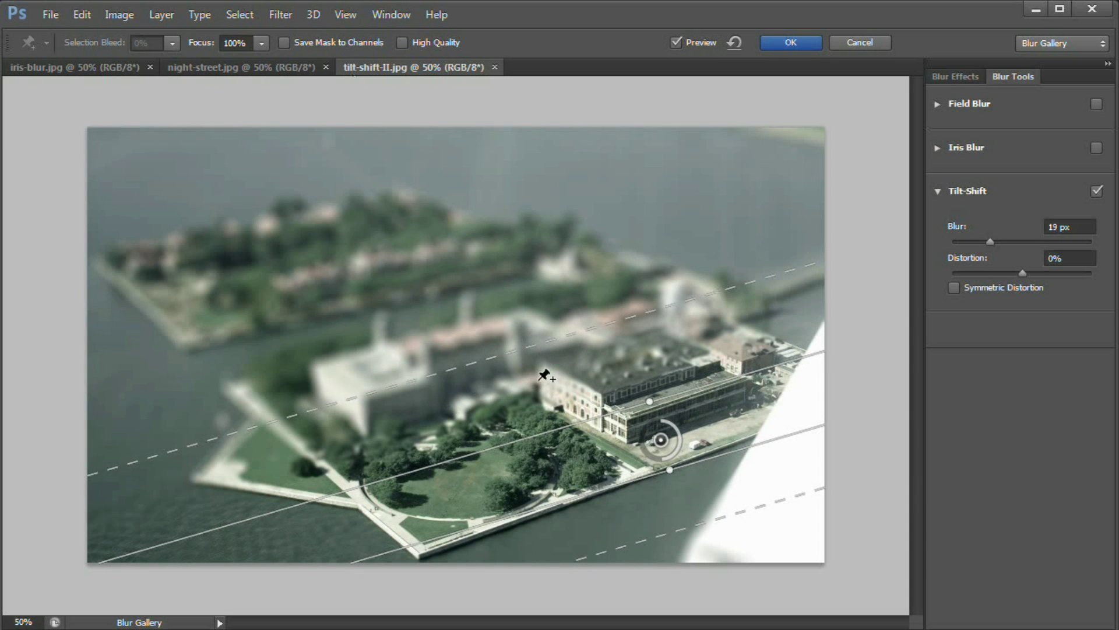
left_click_drag(548, 338, 387, 250)
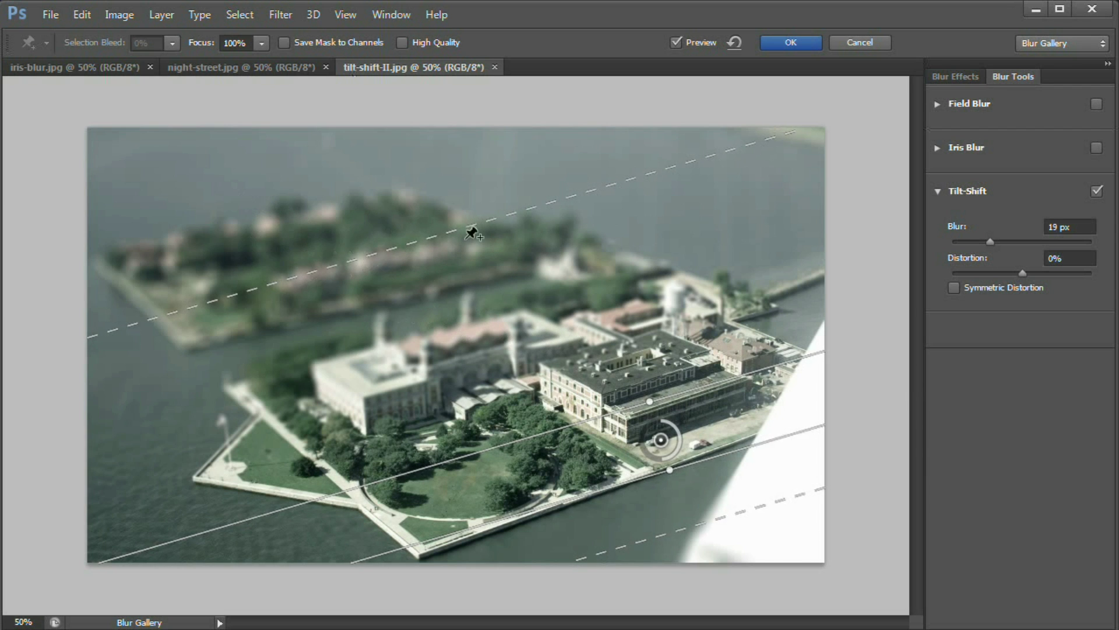
left_click(793, 42)
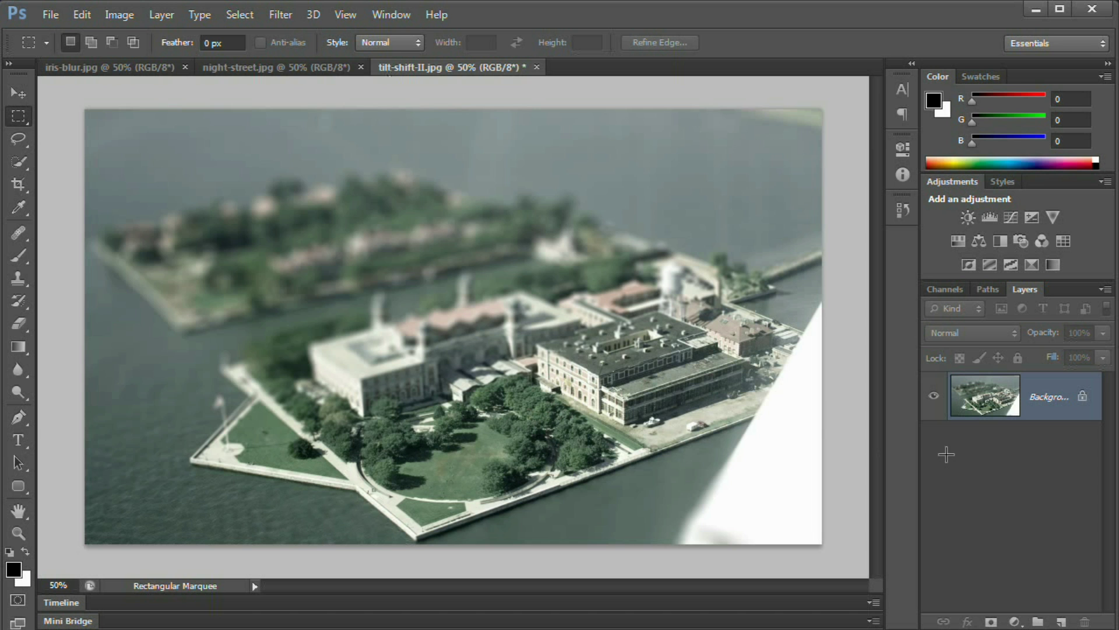
Step: Compare the photo without and with the tilt-shift blur, and close tilt-shift-II.jpg without saving changes
key("ctrl+z")
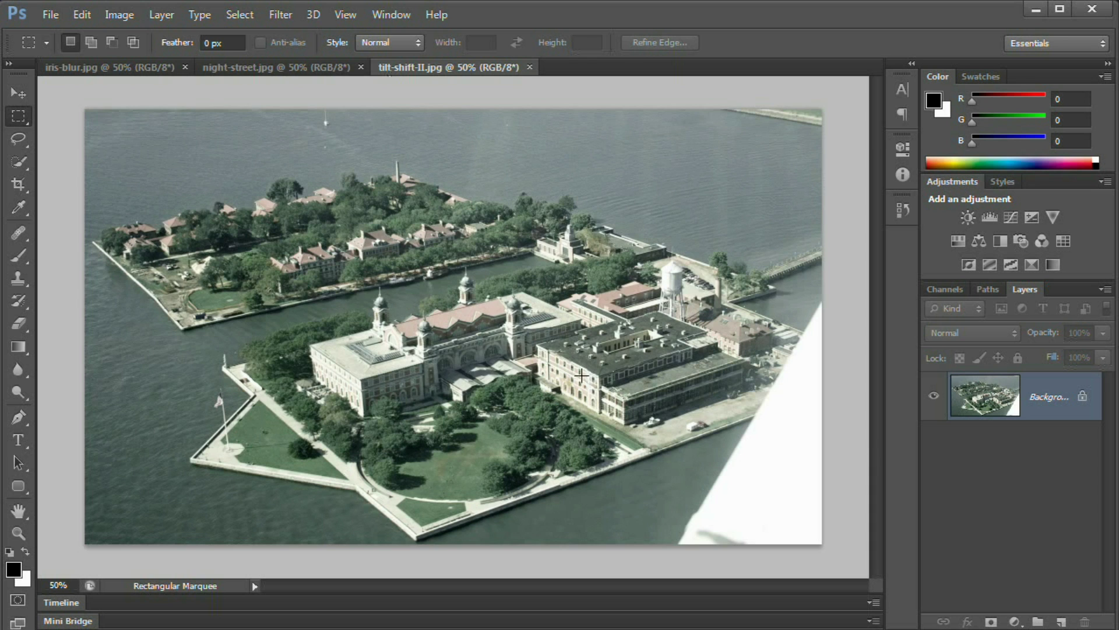
key("ctrl+z")
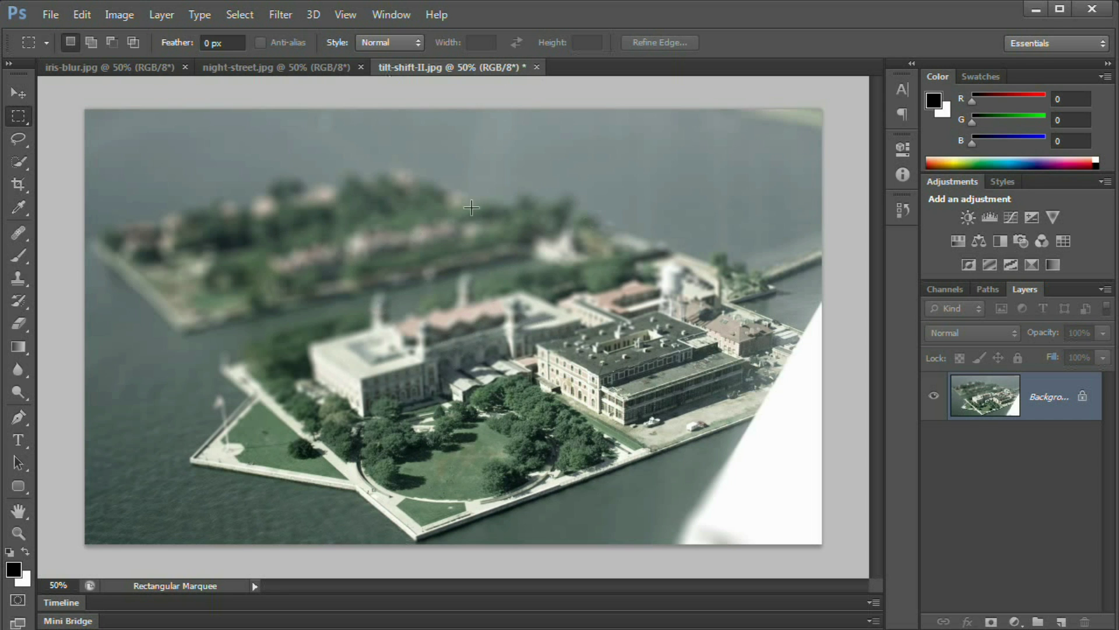
left_click(537, 68)
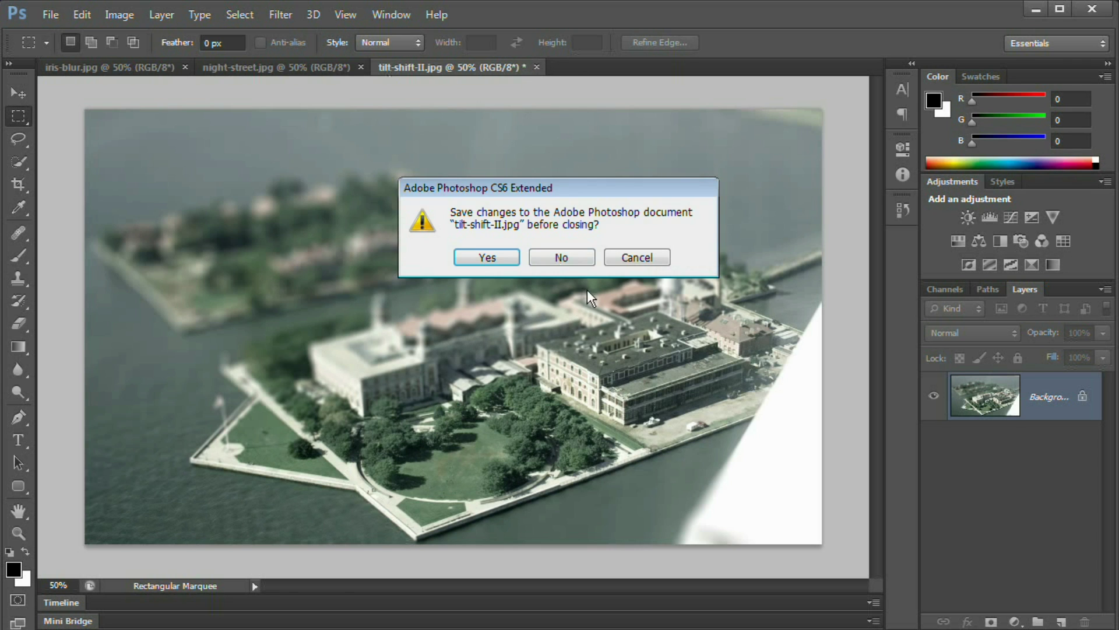
left_click(577, 257)
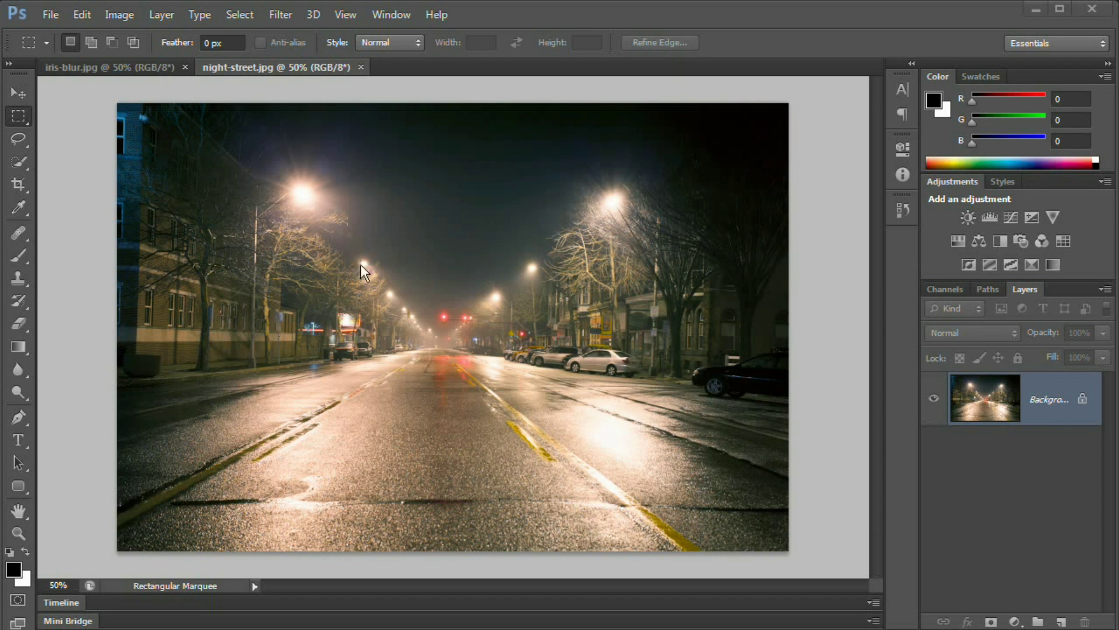
Step: Start a Field Blur on night-street.jpg, move its pin just below the large right street lamp and set the blur to 11 px
left_click(271, 11)
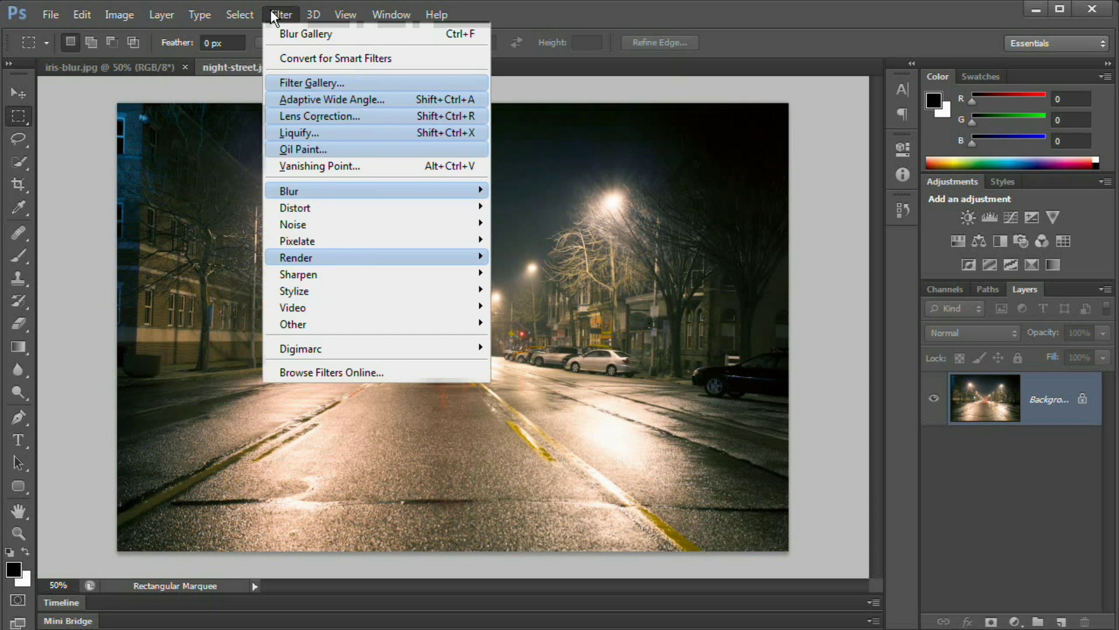
mouse_move(335, 194)
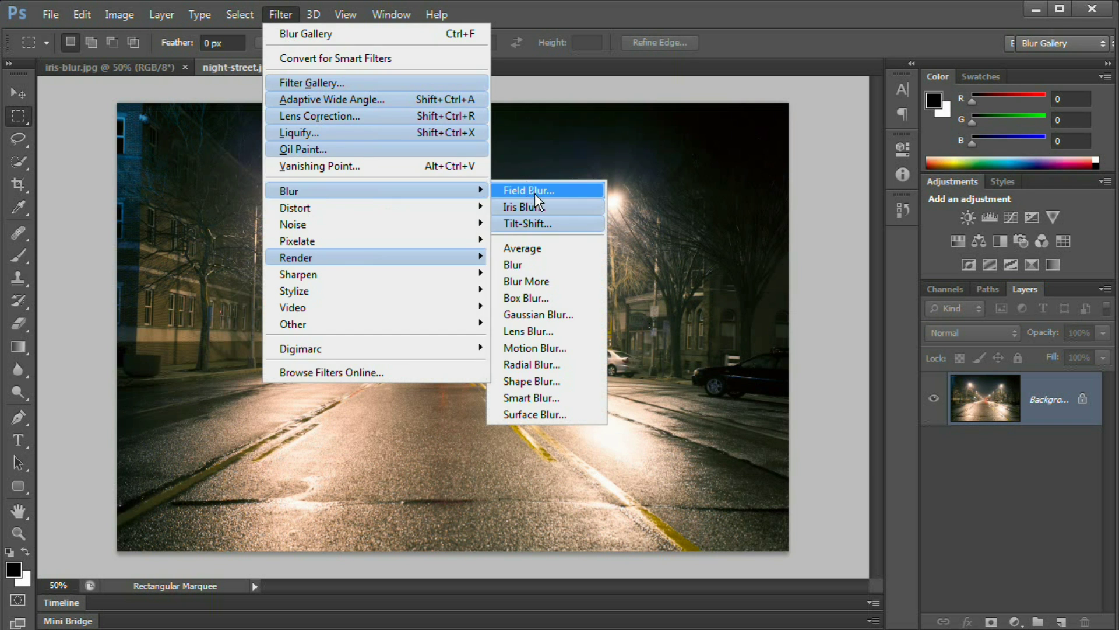
left_click(534, 193)
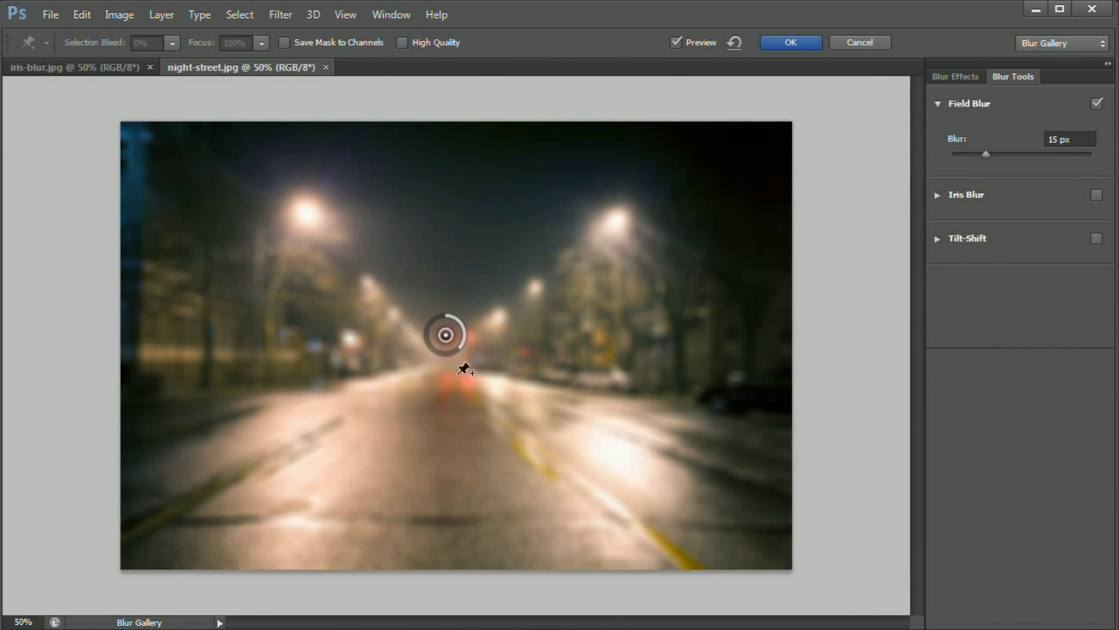
left_click_drag(445, 334, 551, 368)
left_click(471, 345)
left_click(667, 251)
left_click_drag(666, 250, 646, 250)
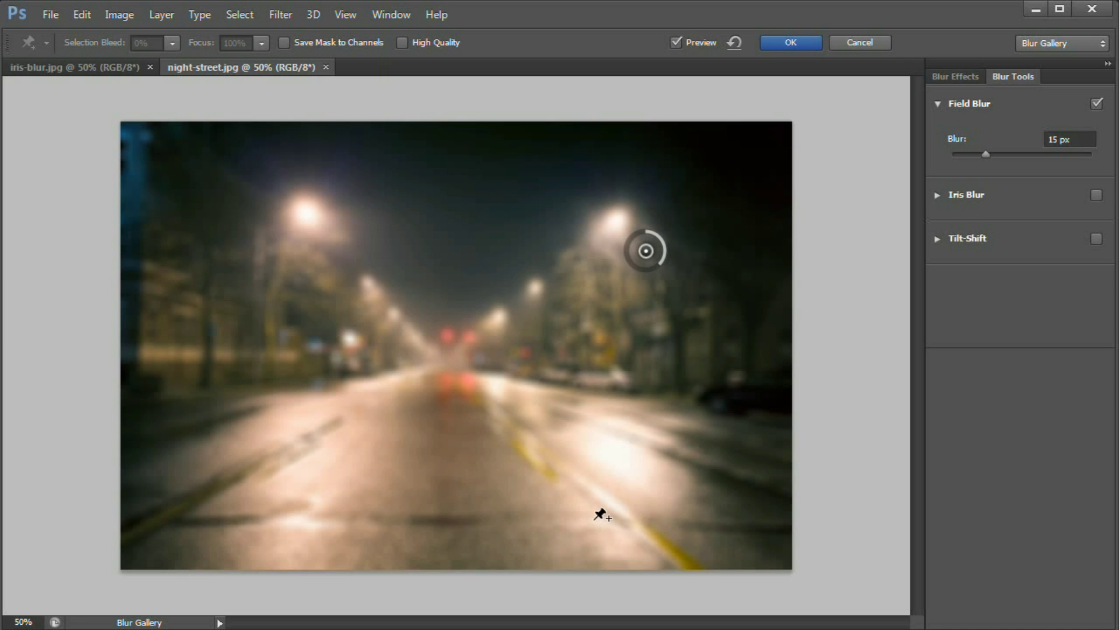
mouse_move(985, 155)
left_mouse_down()
mouse_move(1000, 155)
mouse_move(982, 157)
left_mouse_up()
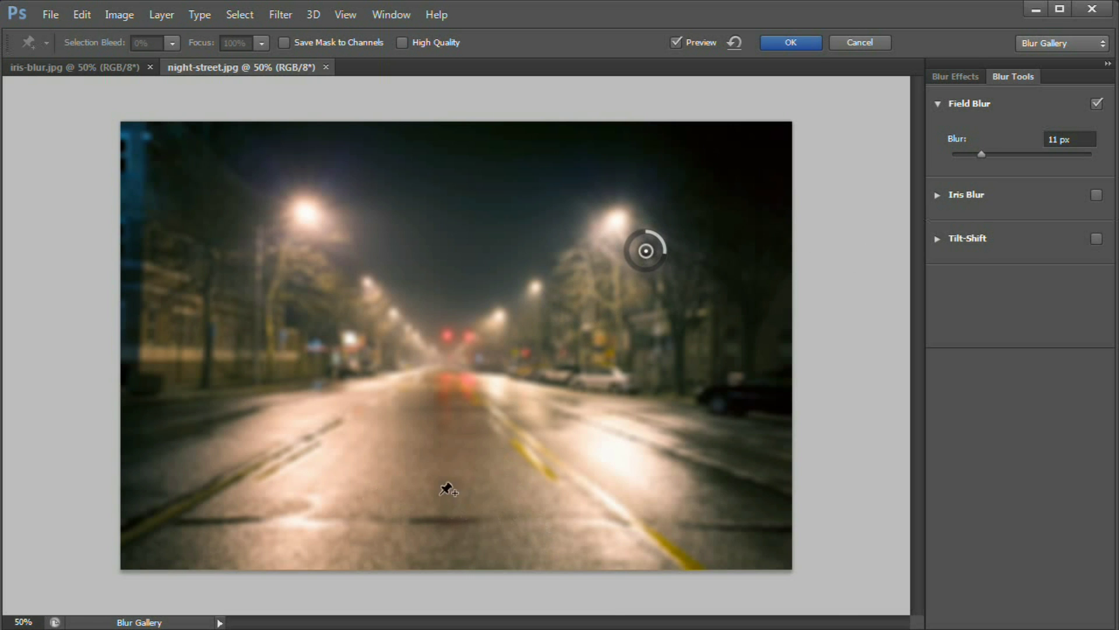
Step: Add a pin with 0 px blur on the lower road and set the right street-lamp pin's blur to 29 px
left_click(544, 530)
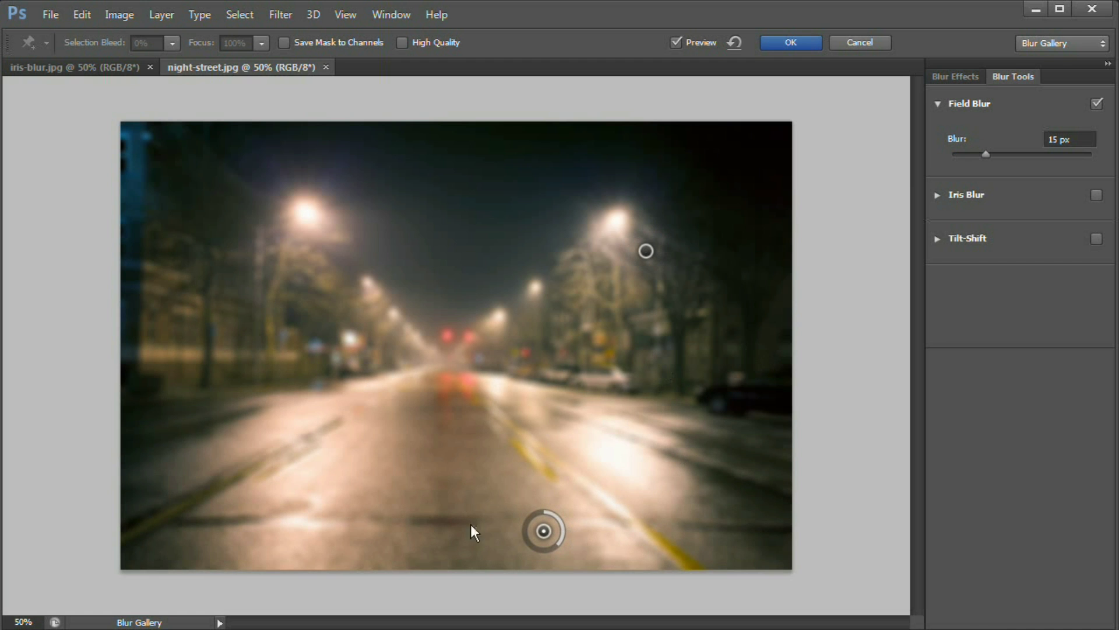
left_click_drag(986, 156, 942, 150)
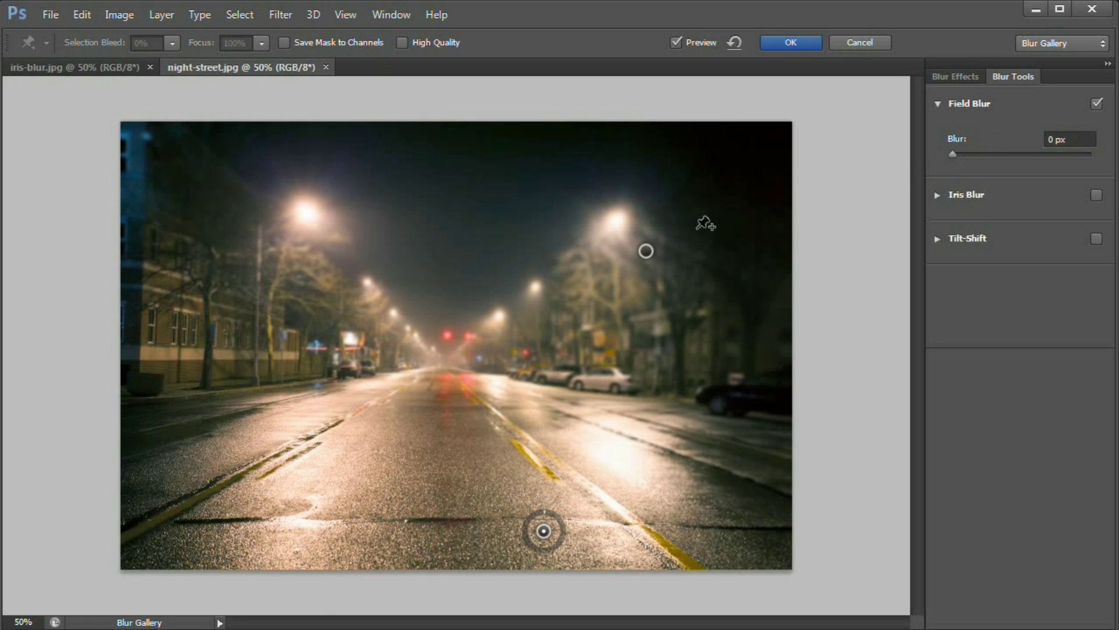
left_click(646, 250)
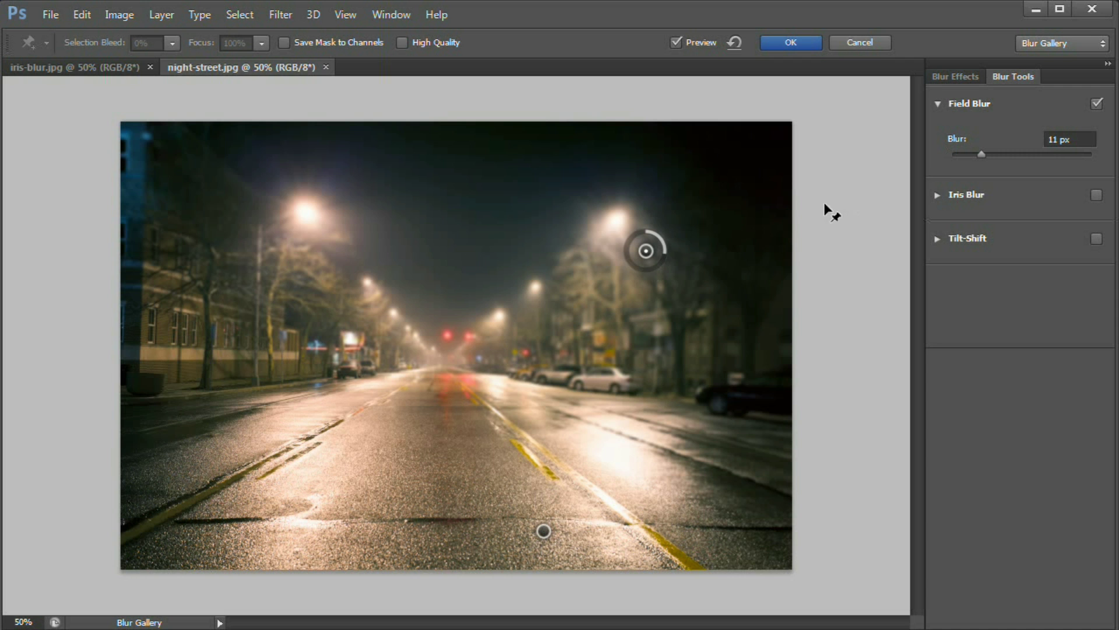
left_click(996, 155)
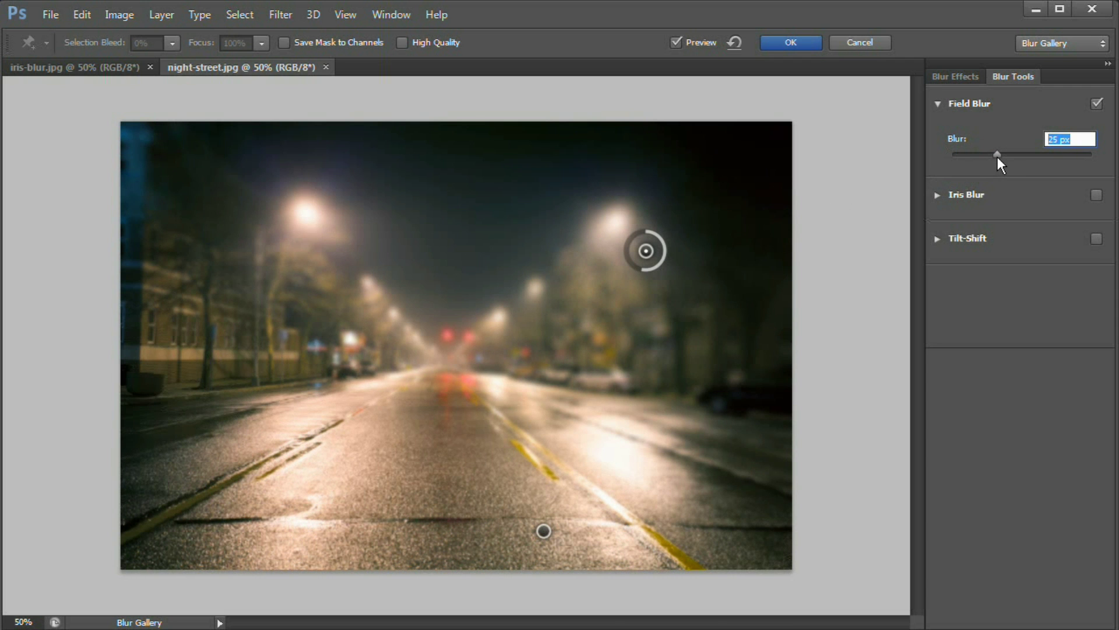
left_click_drag(1002, 157, 1003, 156)
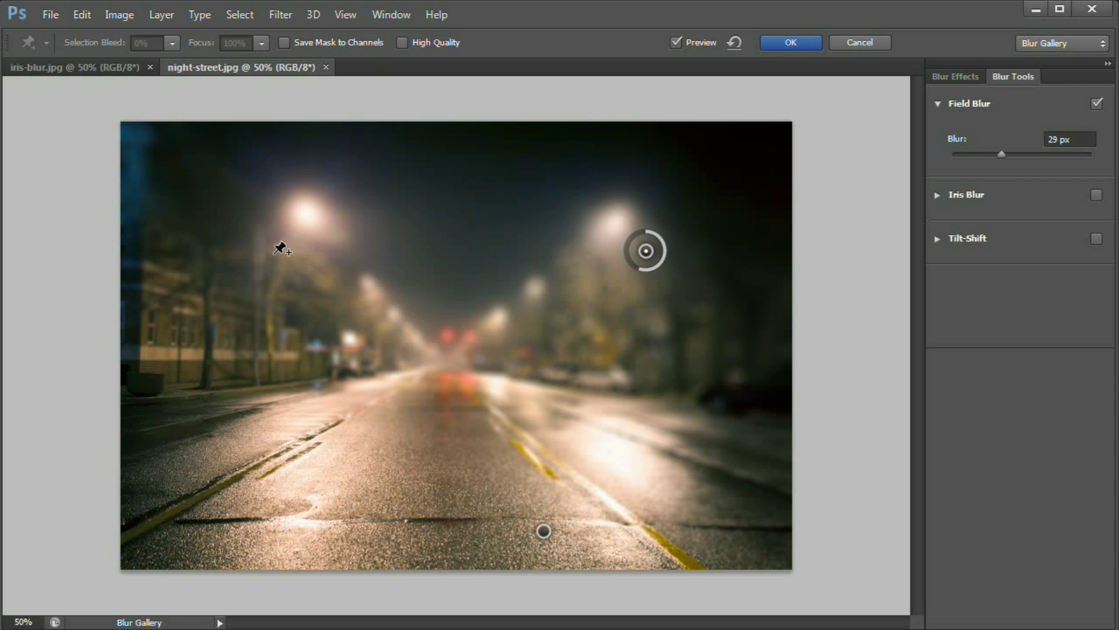
Step: Add a pin over the trees left of the large left street lamp and set its blur to 35 px
left_click(208, 217)
mouse_move(1002, 154)
left_mouse_down()
mouse_move(1042, 165)
mouse_move(996, 155)
mouse_move(1009, 155)
left_mouse_up()
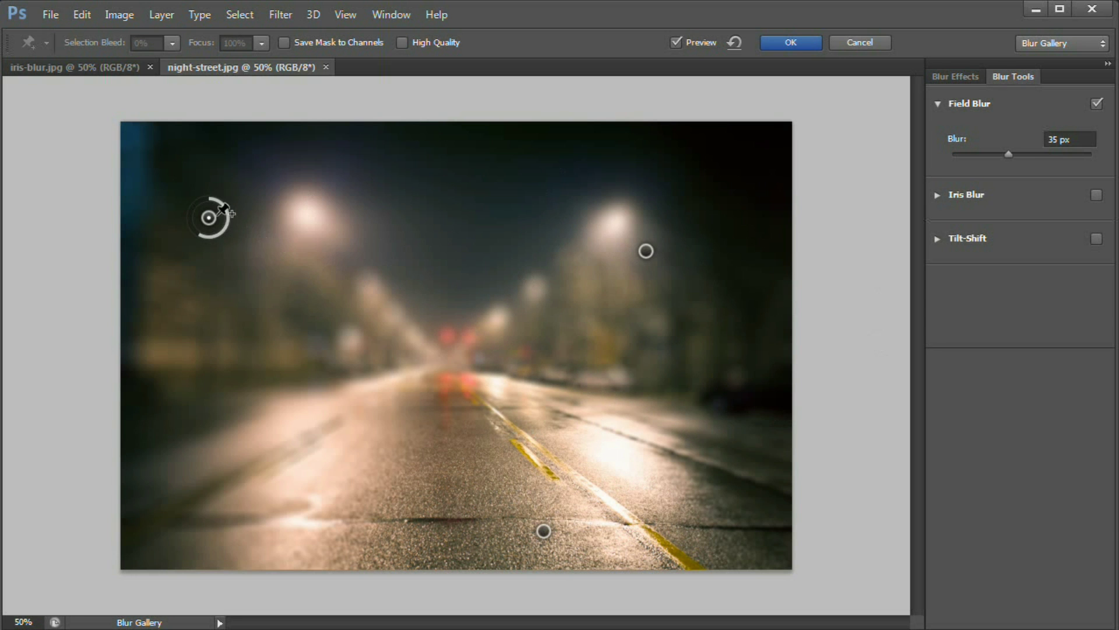
Step: Add a trial pin near the end of the street, and delete both it and the pin by the right street lamp
left_click(421, 330)
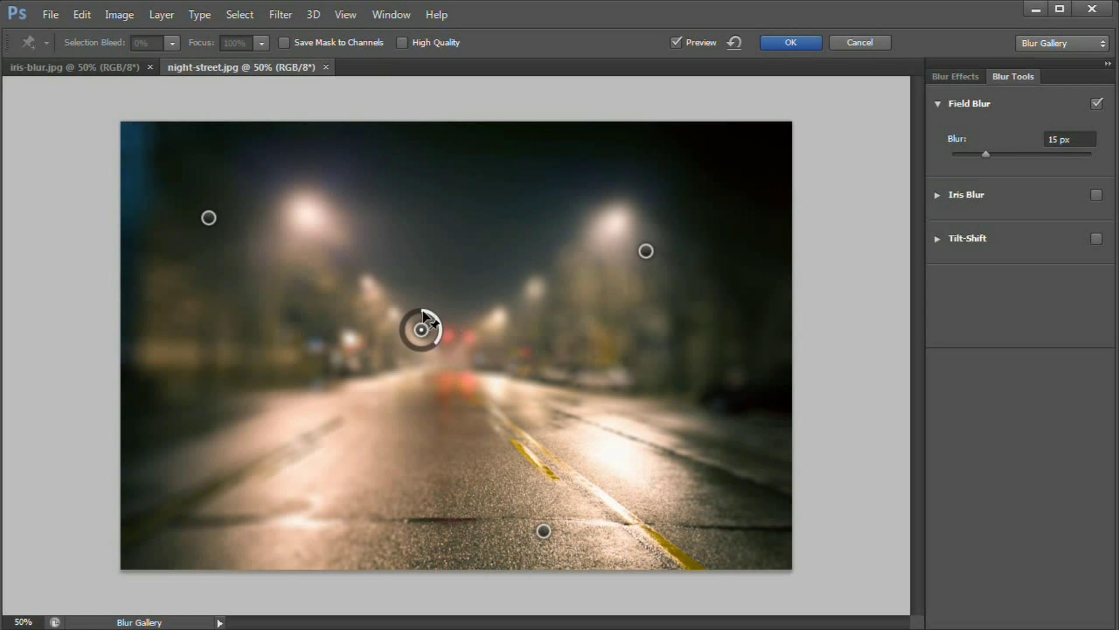
key("Delete")
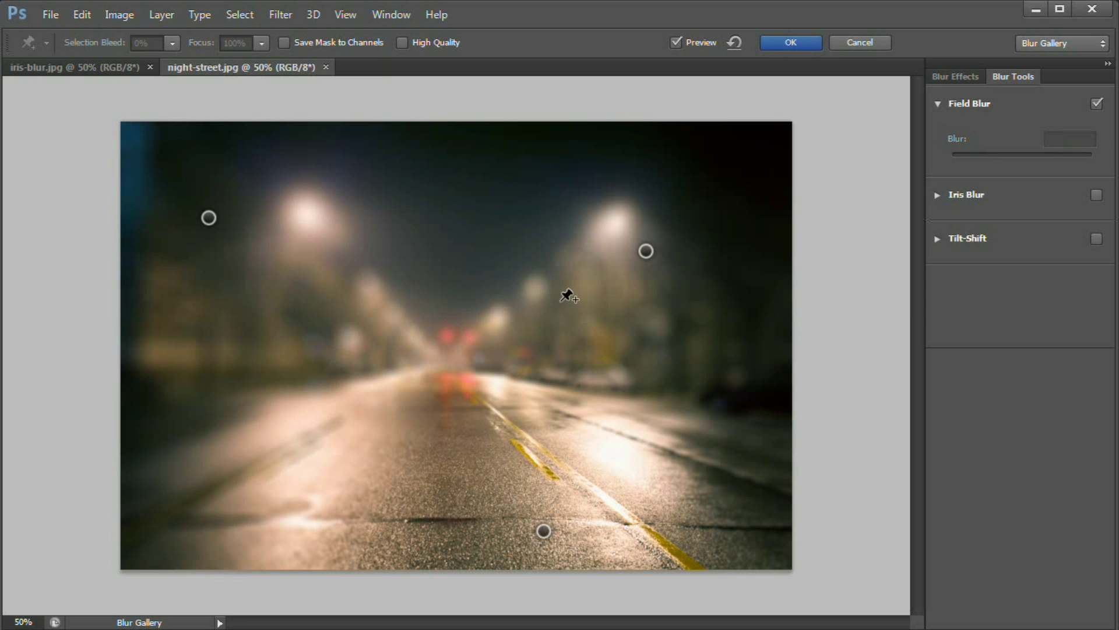
left_click(646, 250)
key("Delete")
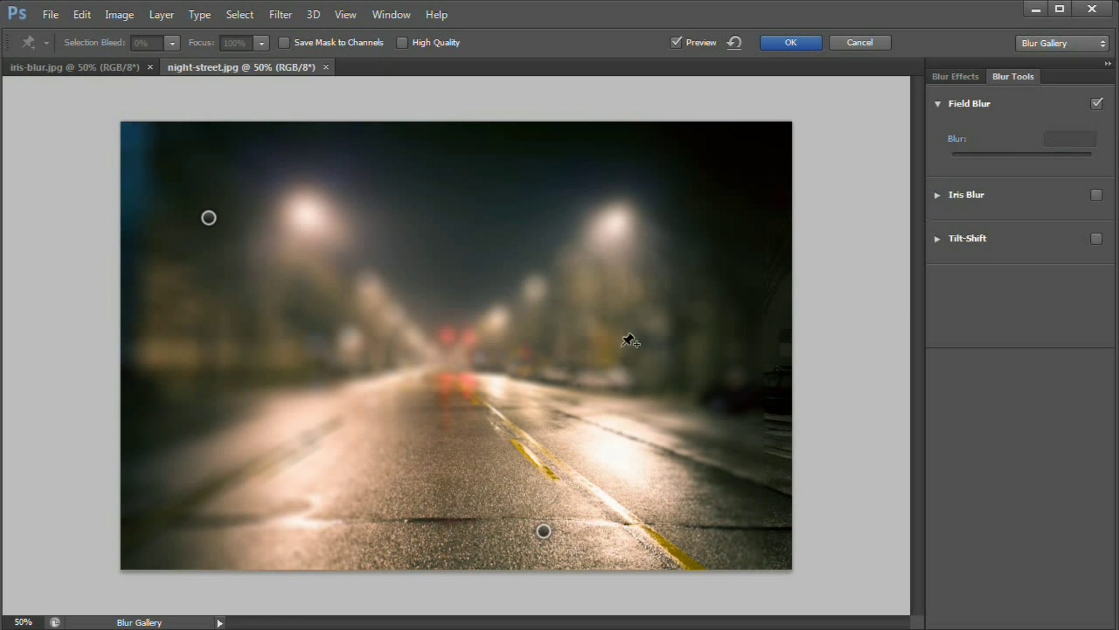
Step: Add a pin below the right street lamp with 26 px blur and one on the lower middle of the road with 0 px
left_click(641, 273)
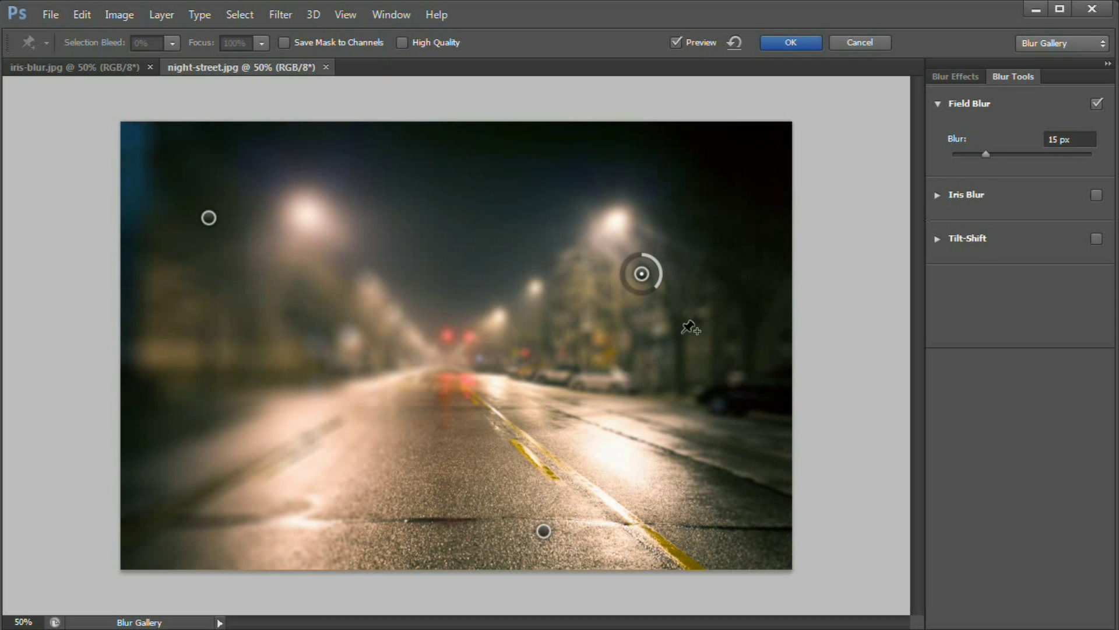
left_click_drag(651, 268, 648, 270)
left_click_drag(989, 156, 998, 155)
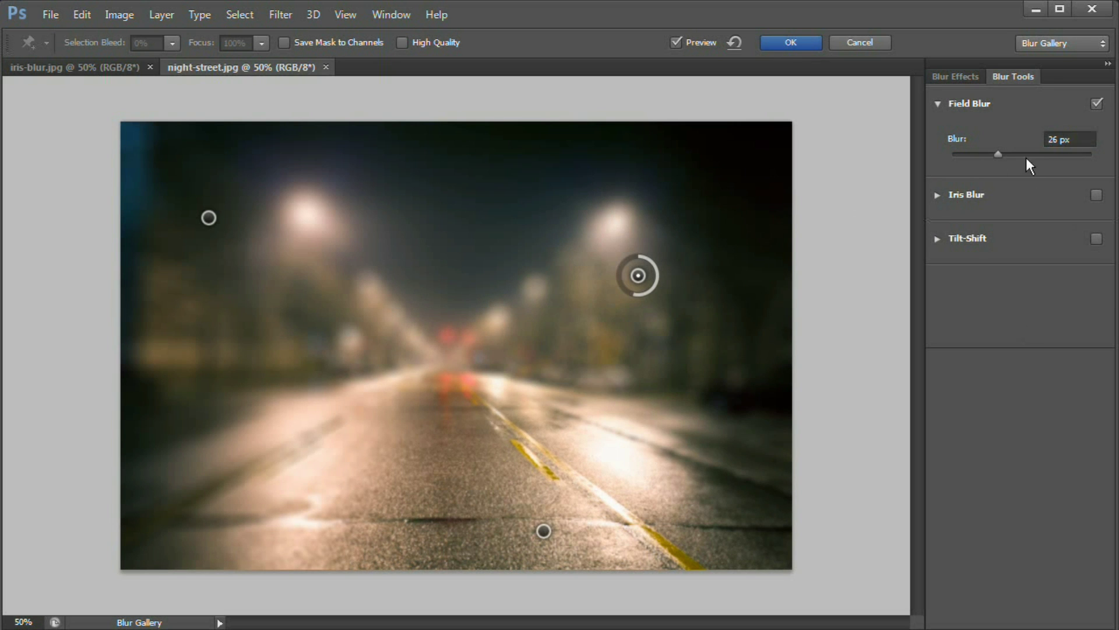
left_click(420, 532)
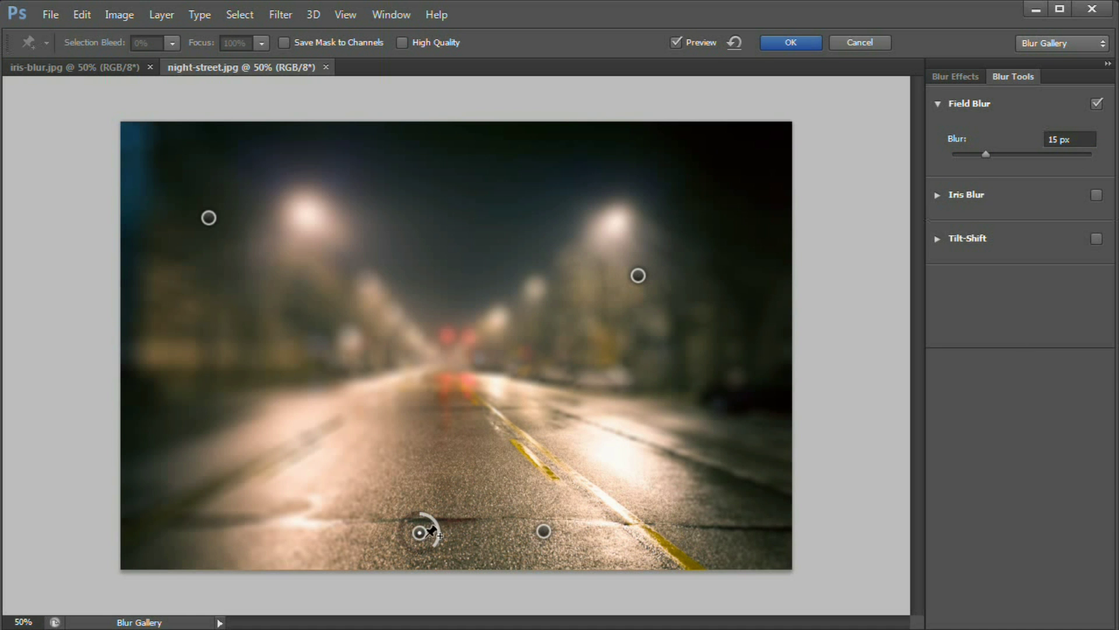
left_click_drag(986, 155, 978, 155)
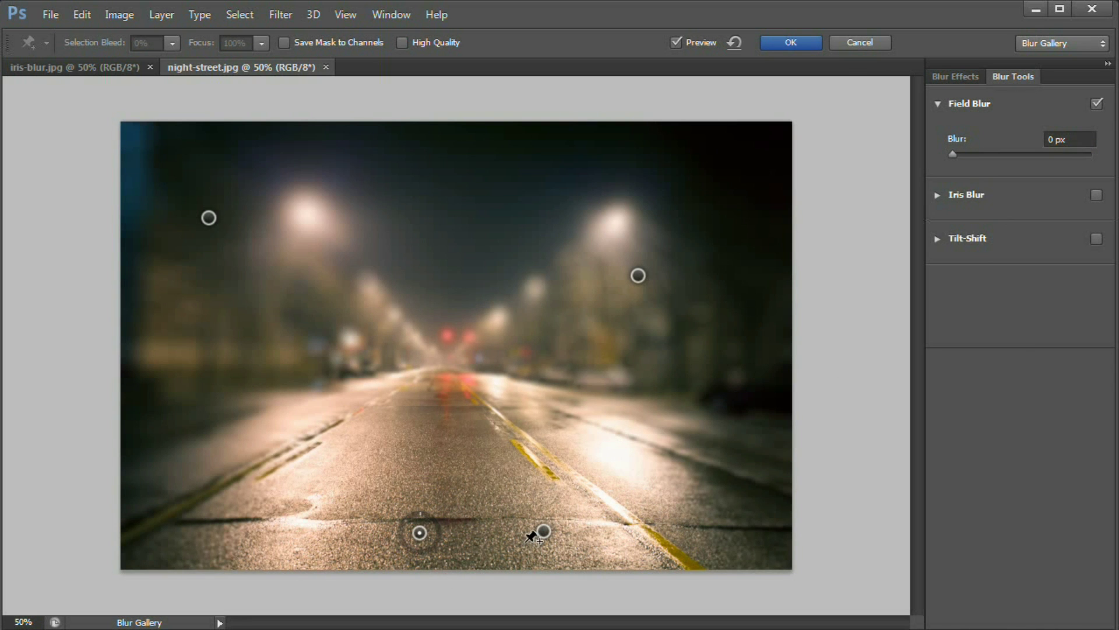
Step: Place a 10 px blur pin outside the image and move it close to the photo's lower-right corner
key("ctrl+minus")
key("ctrl+minus")
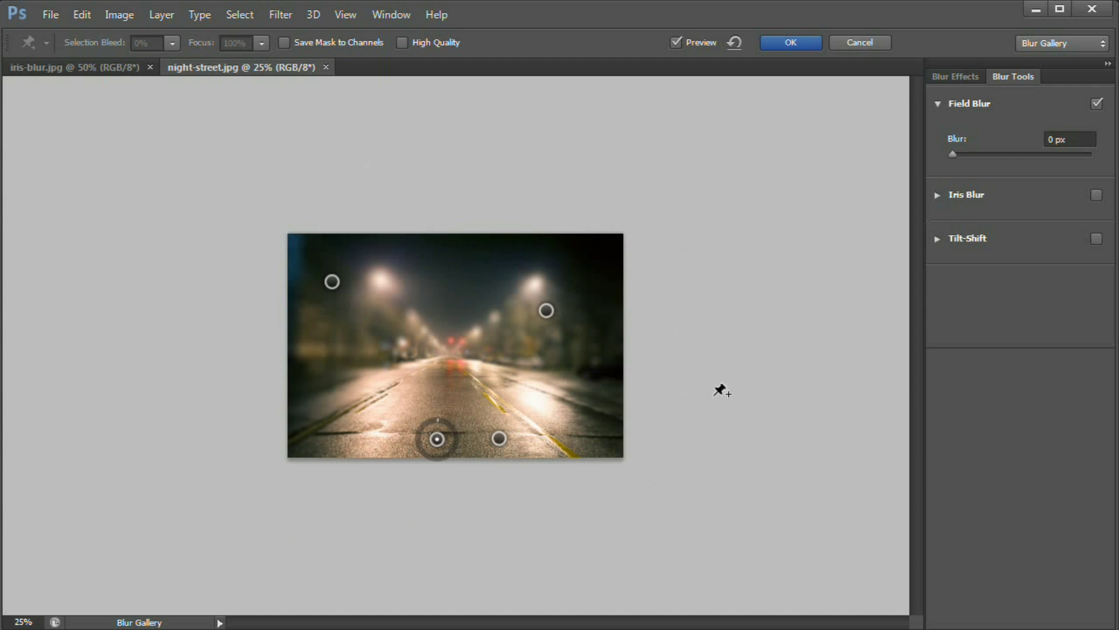
left_click(611, 498)
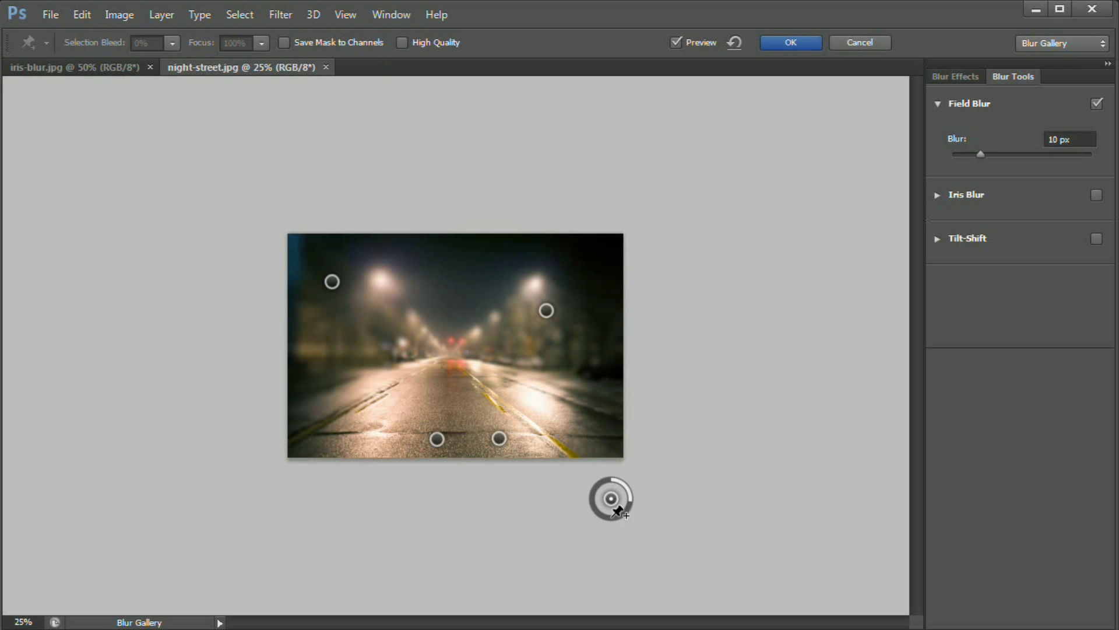
left_click_drag(643, 481, 653, 465)
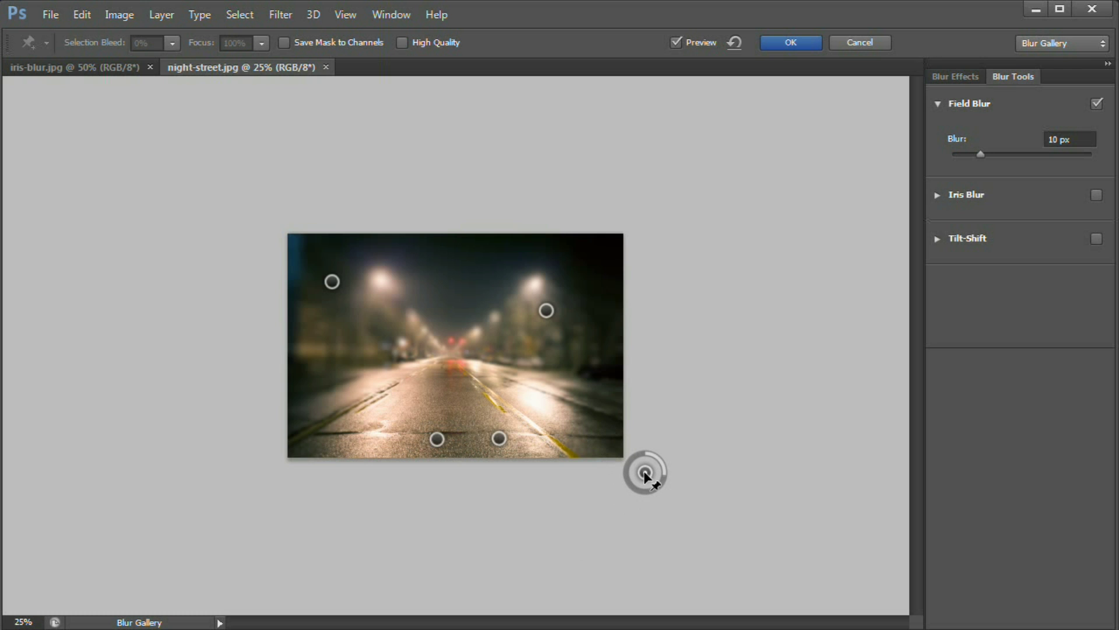
Step: Set the night street photo's Light Bokeh to 61% and its Bokeh Color to 62%
key("ctrl+plus")
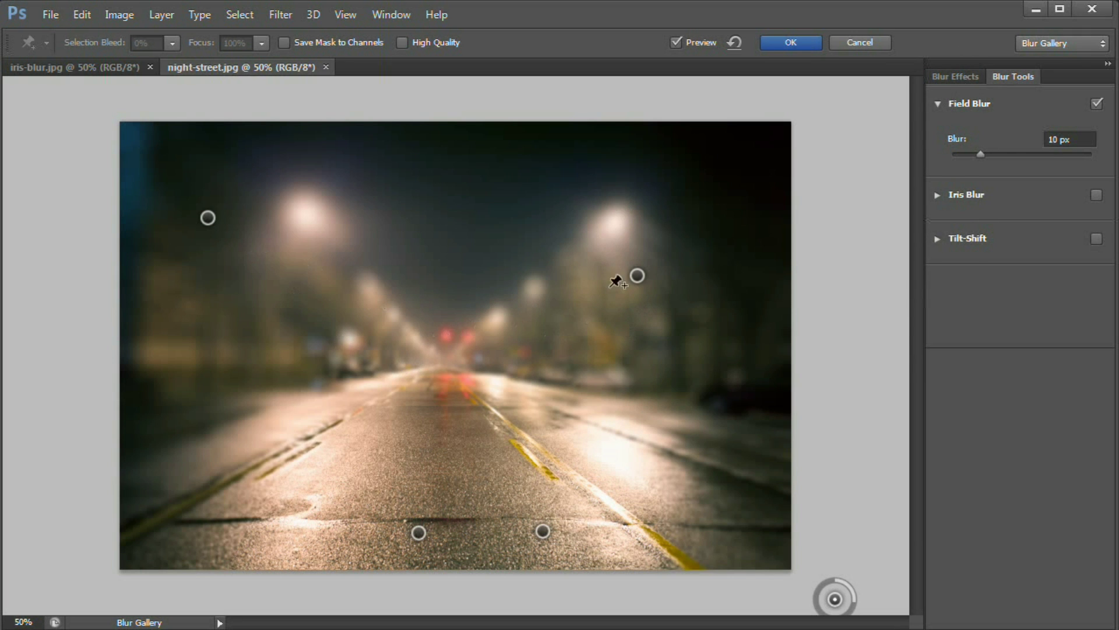
left_click(956, 76)
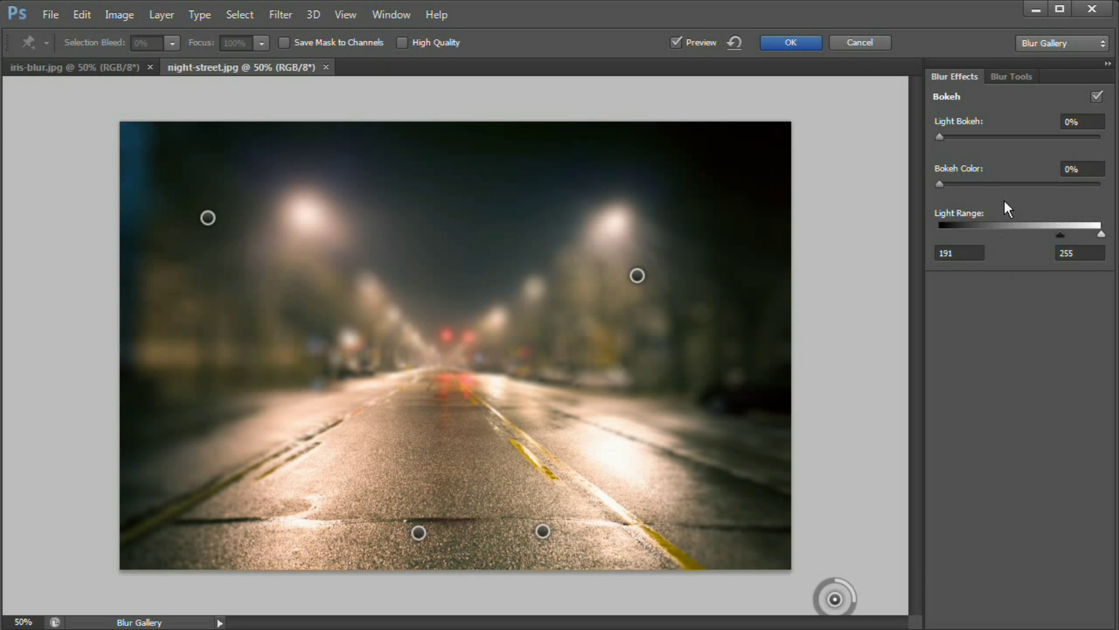
left_click(970, 138)
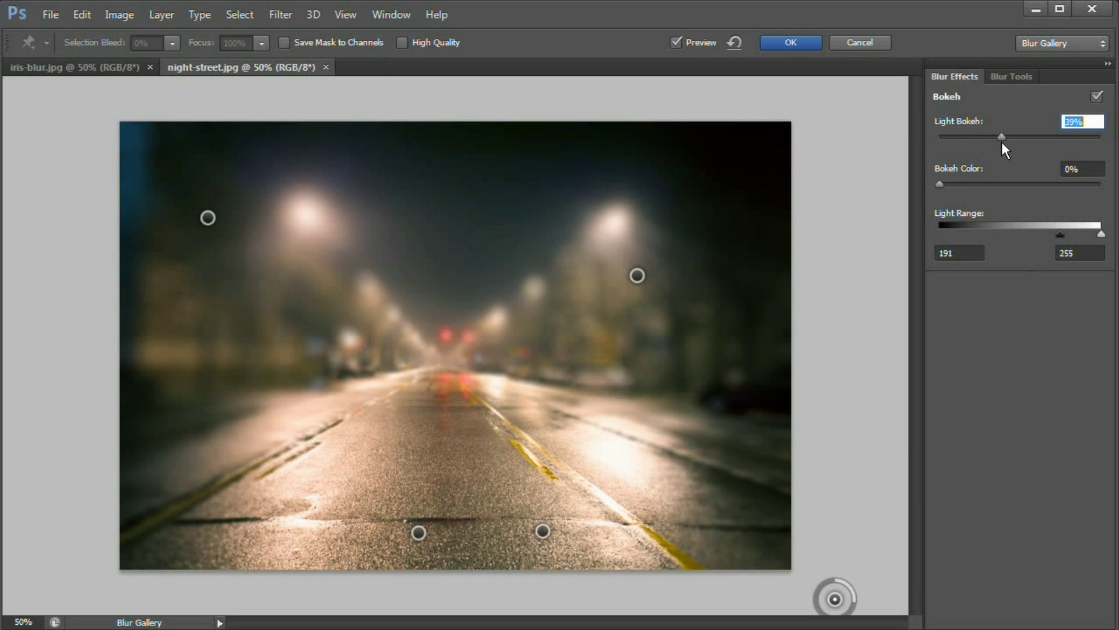
left_click_drag(1001, 142, 1008, 142)
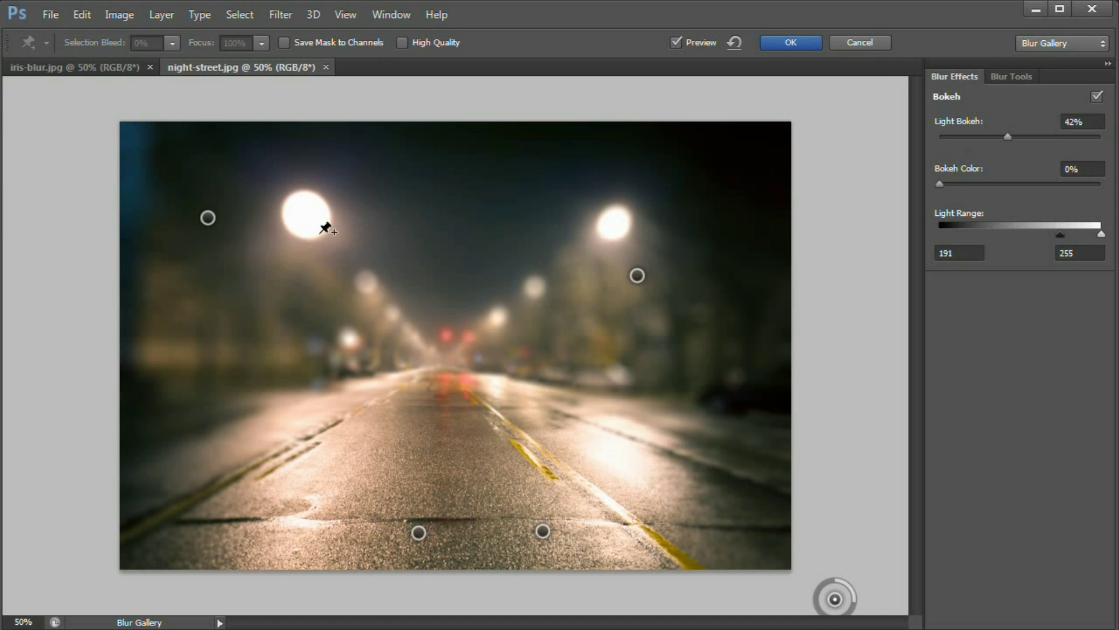
left_click_drag(1025, 137, 1026, 137)
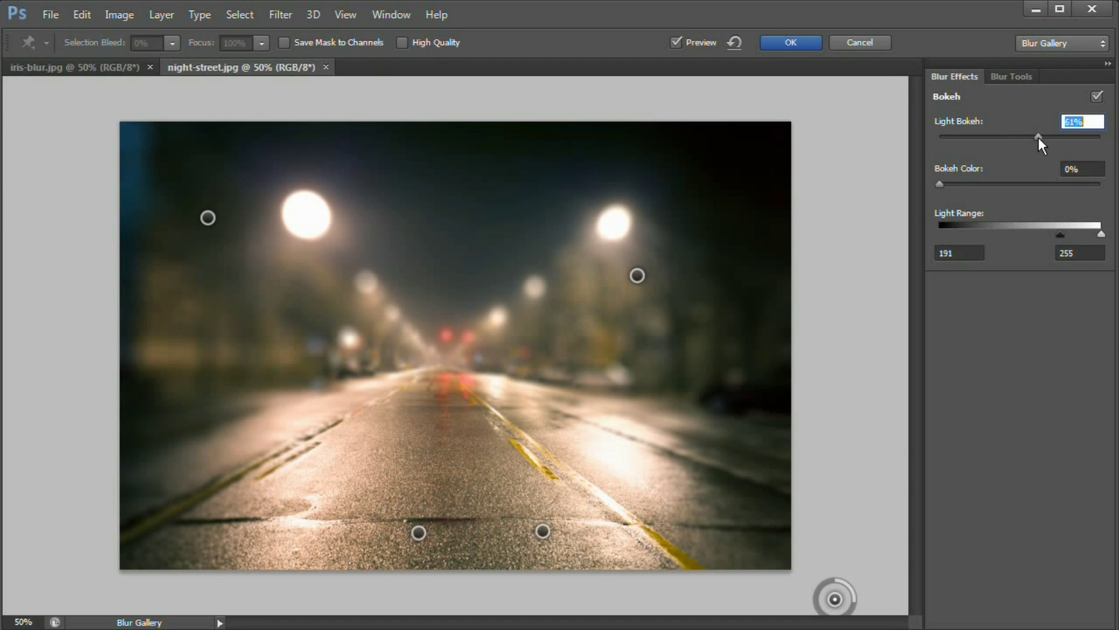
left_click(1037, 138)
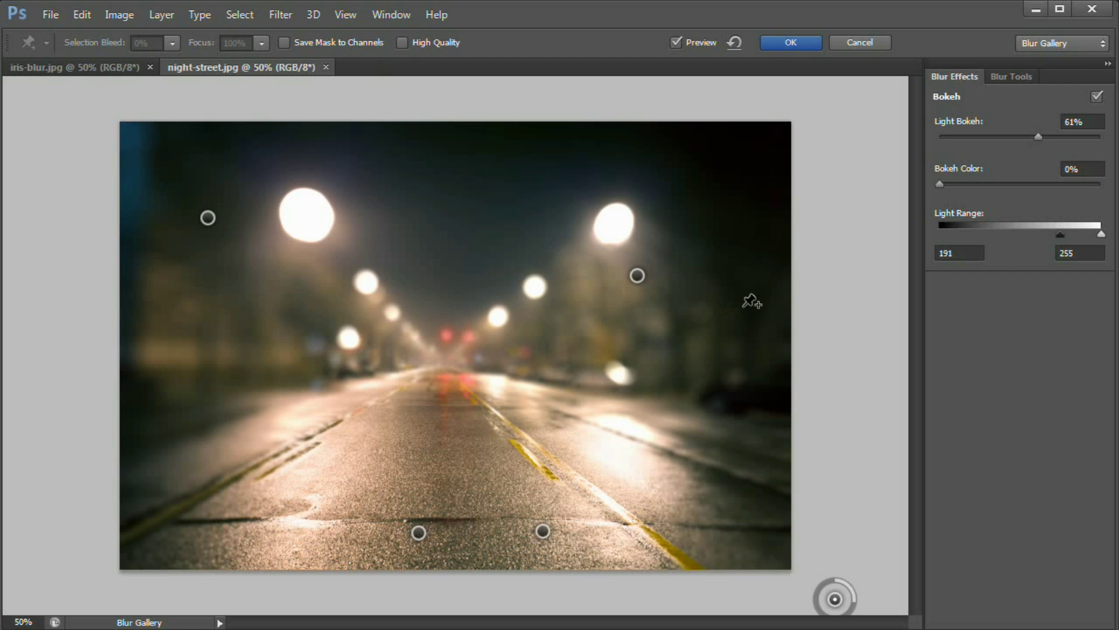
left_click(976, 183)
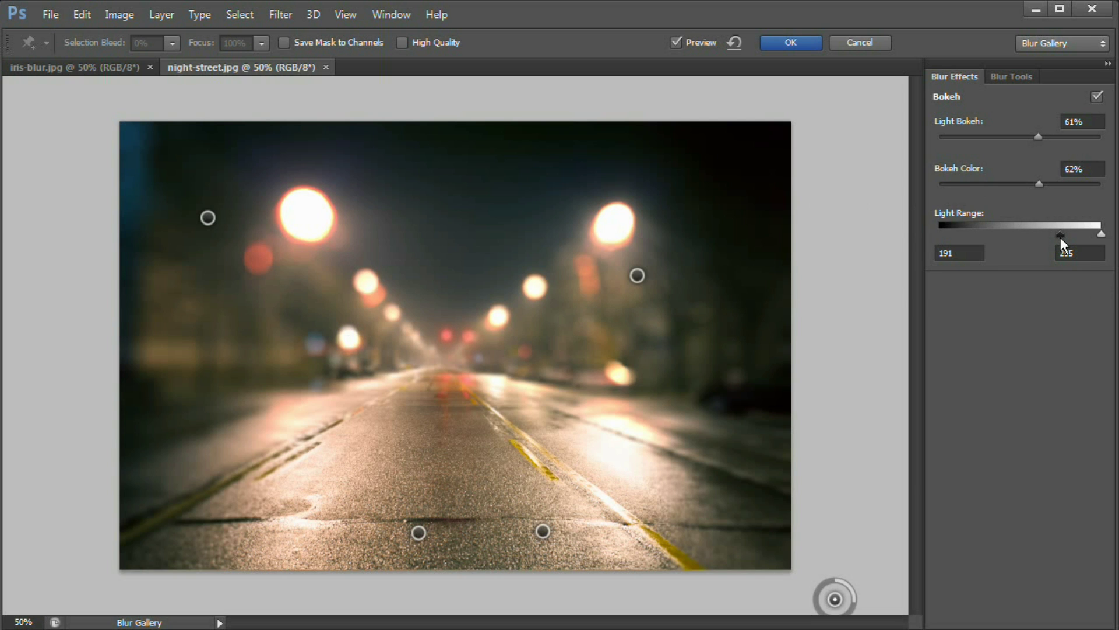
Step: Lower the dark end of the Light Range to 115, set Light Bokeh to 43%, and compare with Bokeh switched off and on
left_click_drag(1061, 235, 1083, 234)
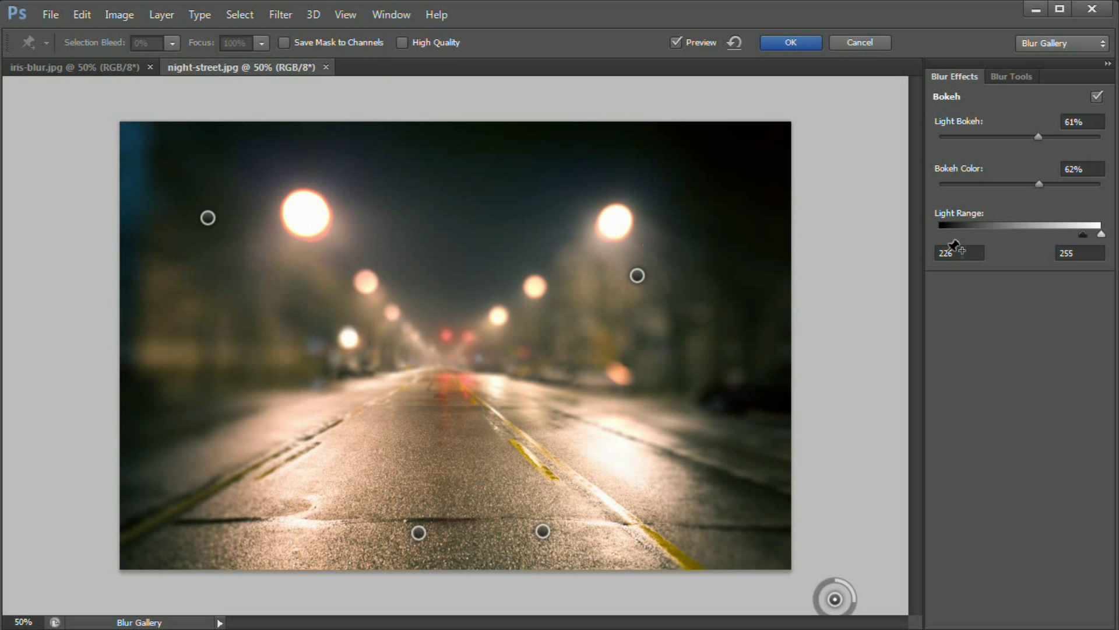
left_click_drag(1017, 234, 1013, 234)
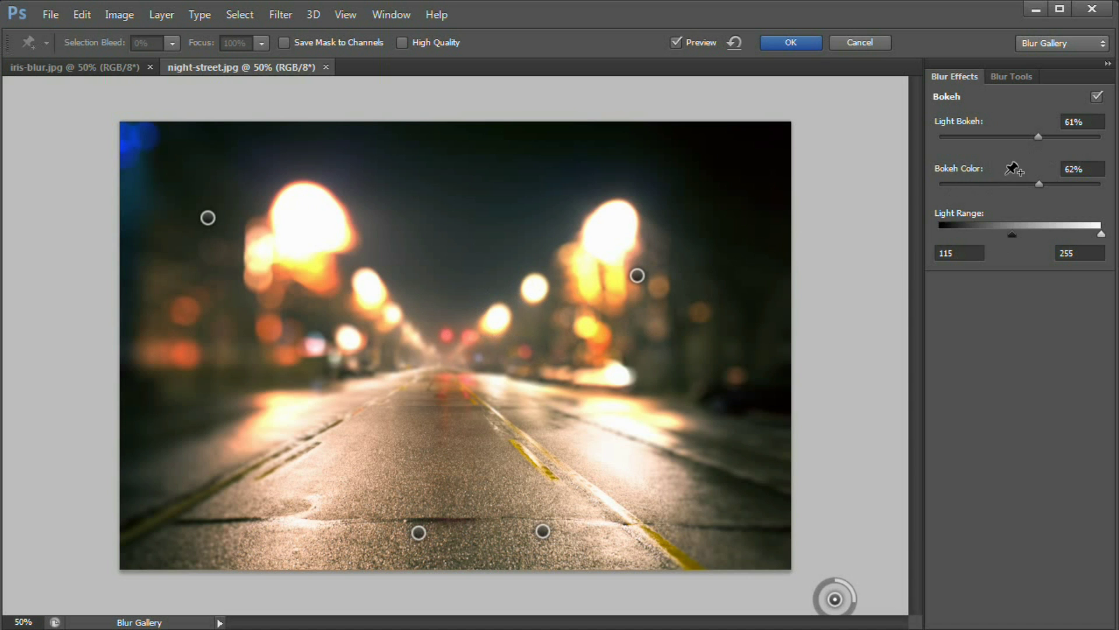
left_click(995, 137)
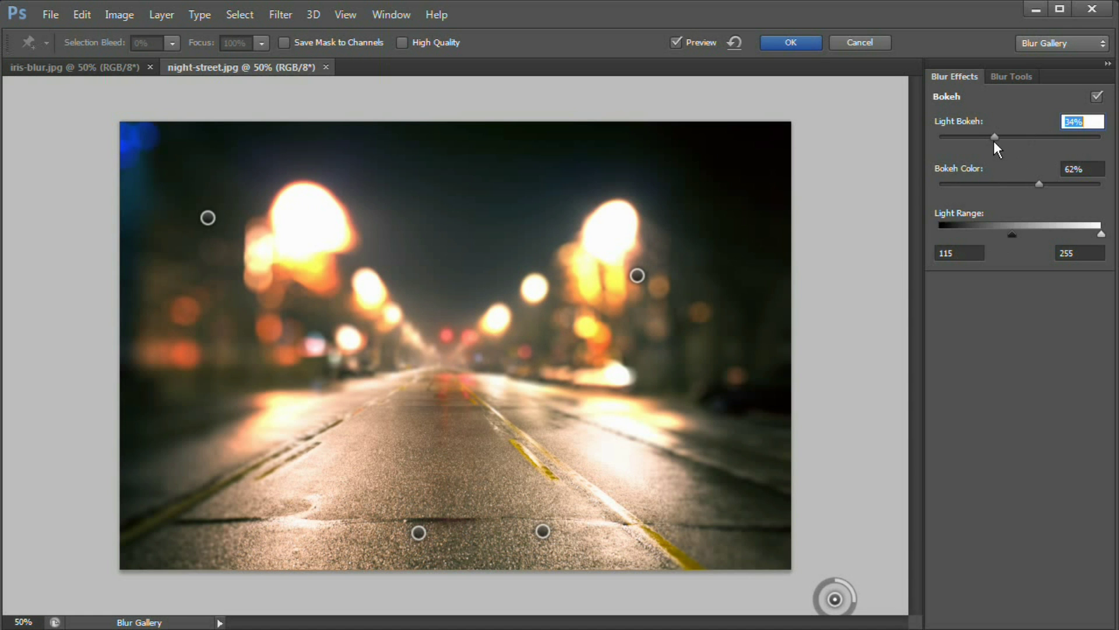
left_click_drag(995, 141, 1012, 138)
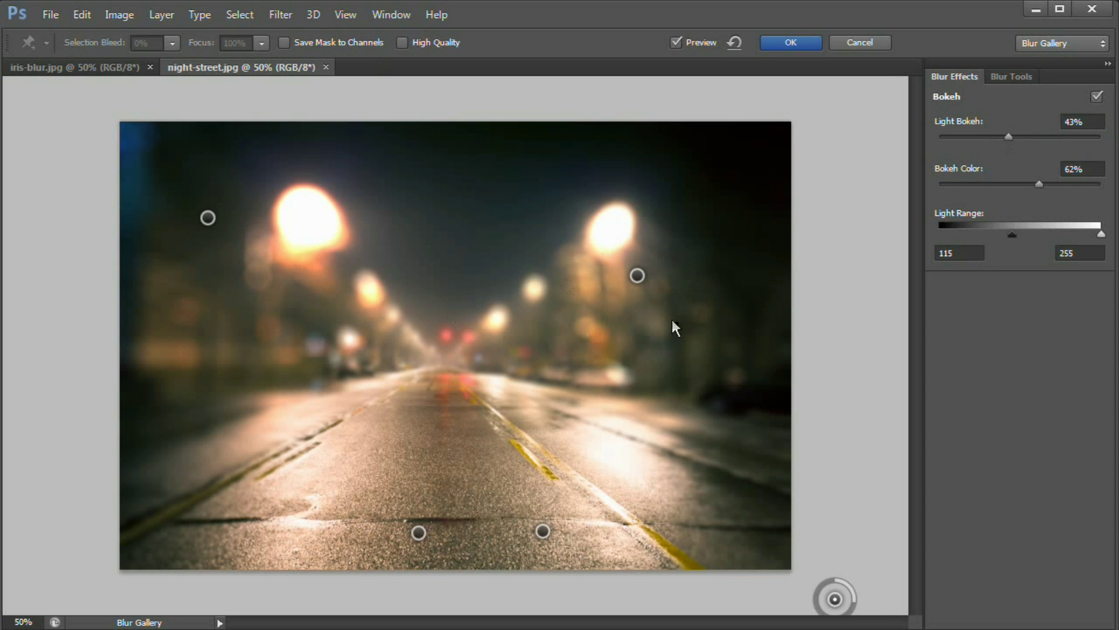
left_click(1097, 97)
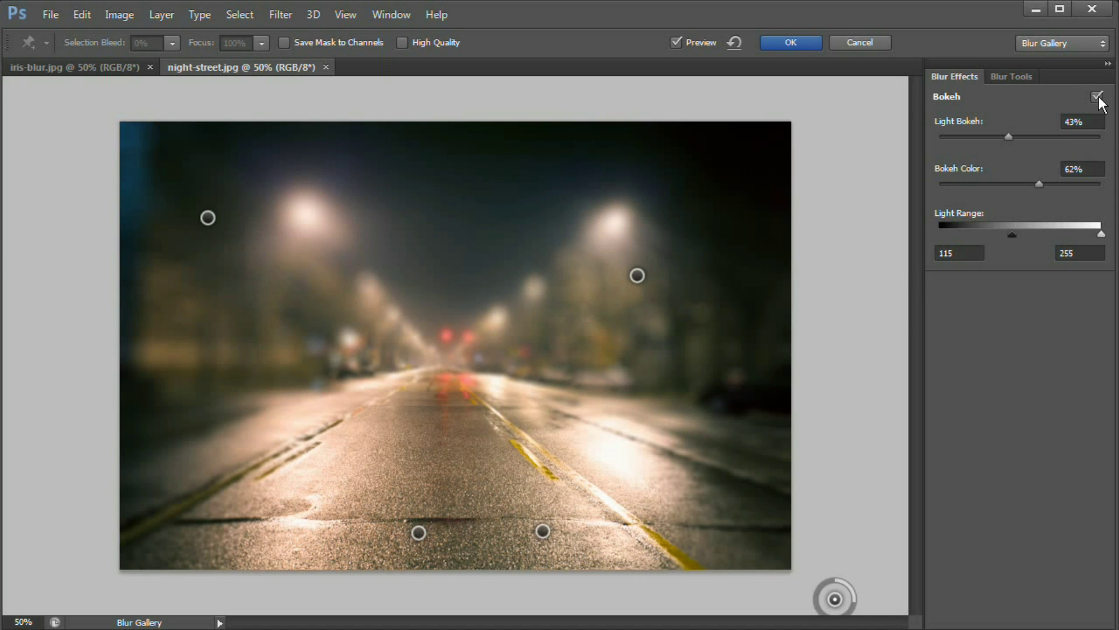
left_click(1097, 97)
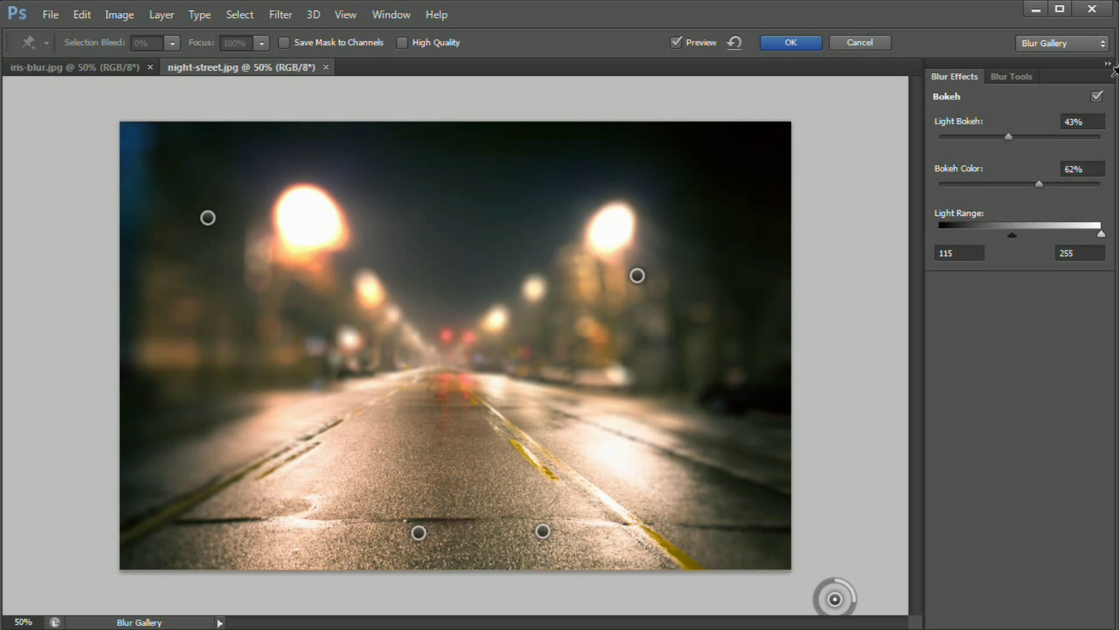
Step: Raise the blur to 99 px at the lower-right outside pin, 169 px below the right lamp and 181 px beside the left lamp
left_click(1019, 76)
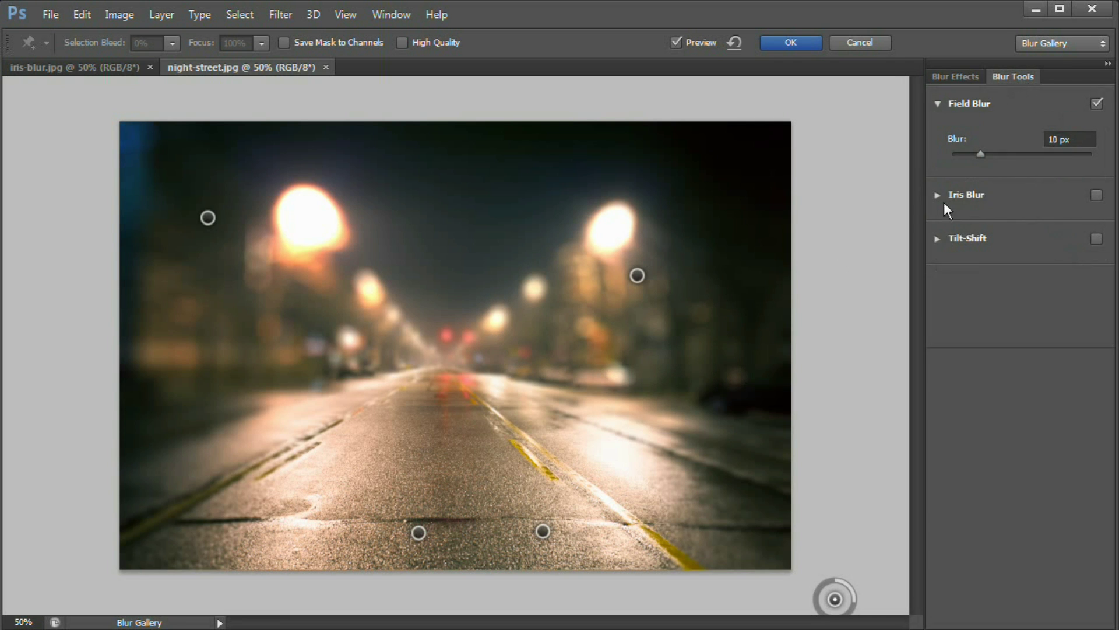
left_click(1018, 155)
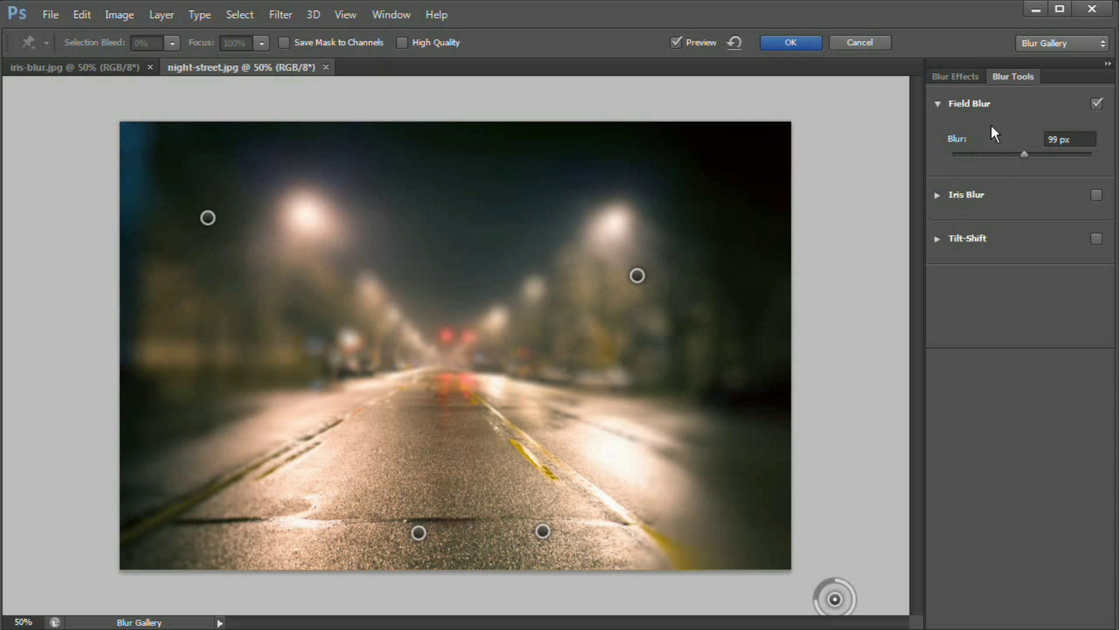
left_click(639, 276)
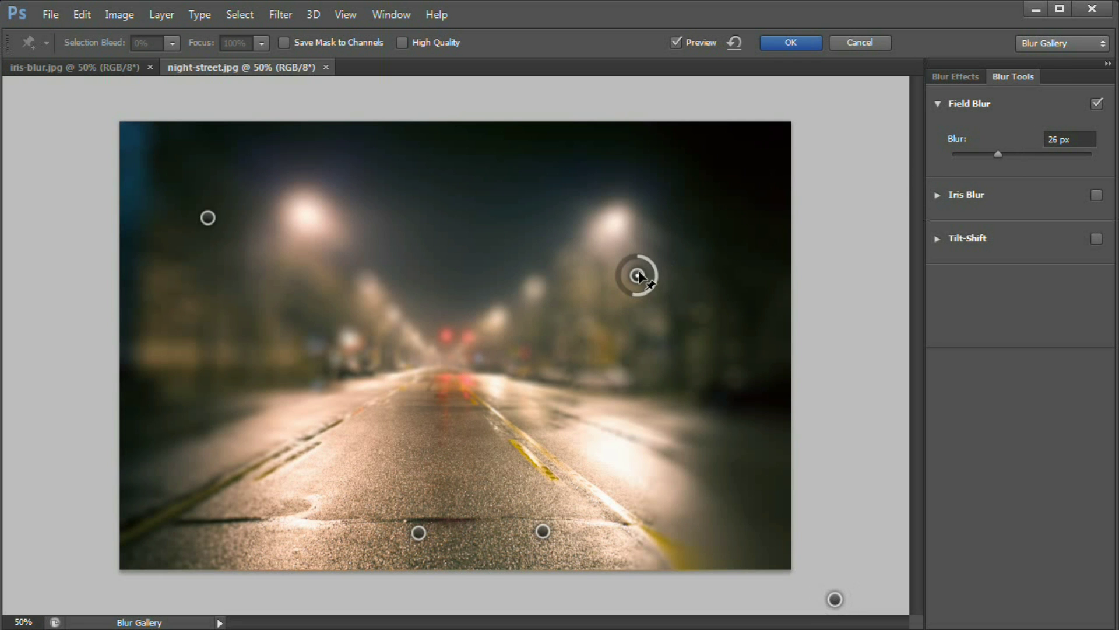
left_click_drag(998, 154, 1037, 156)
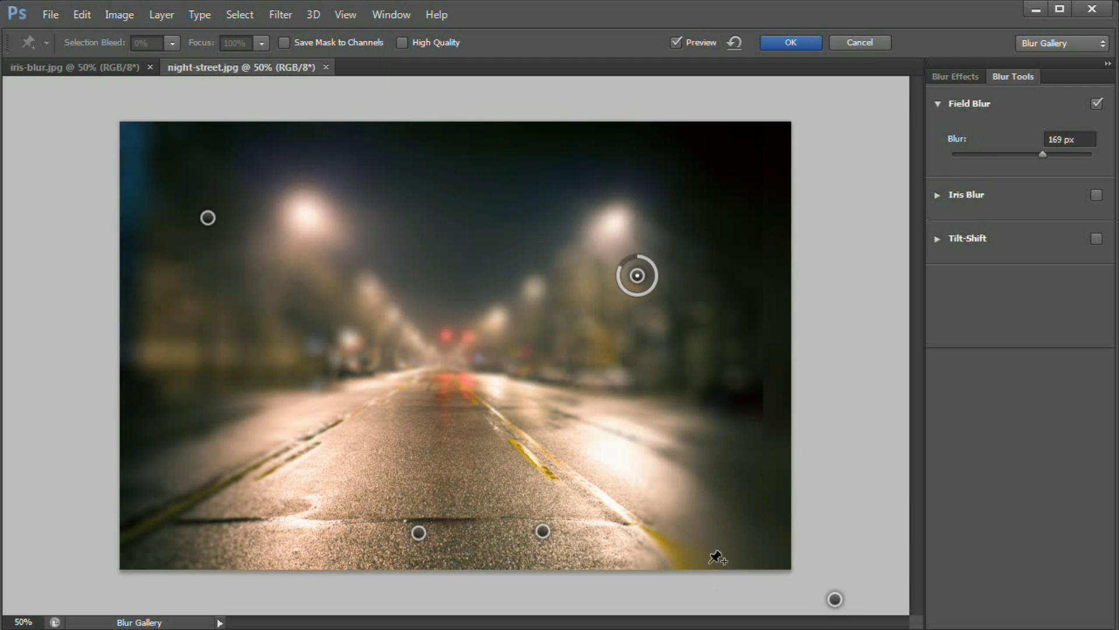
left_click(208, 218)
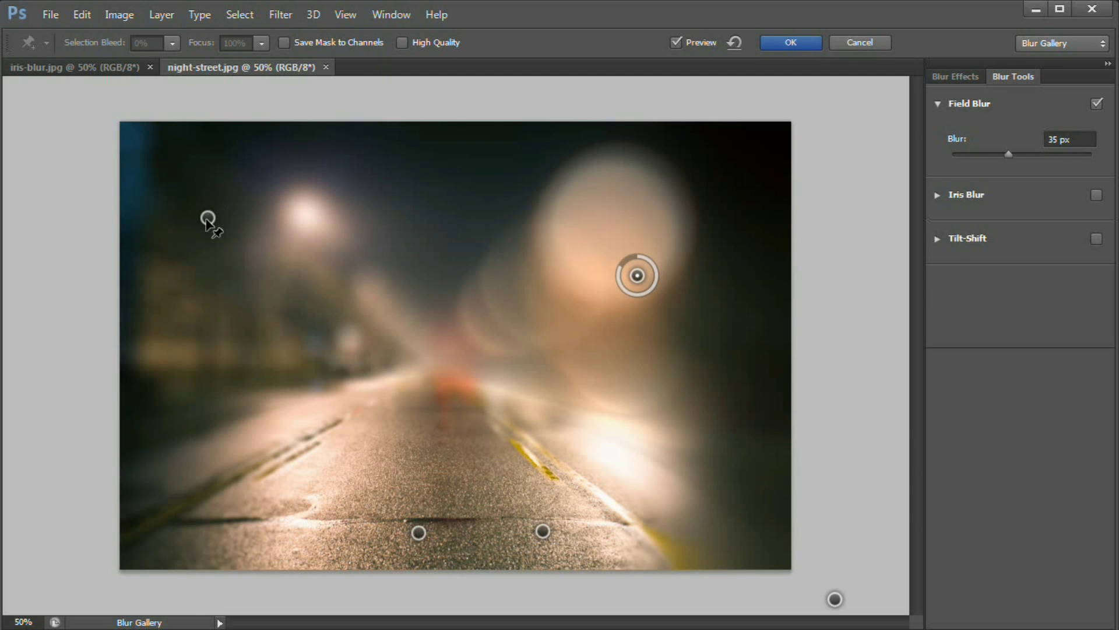
left_click(1047, 155)
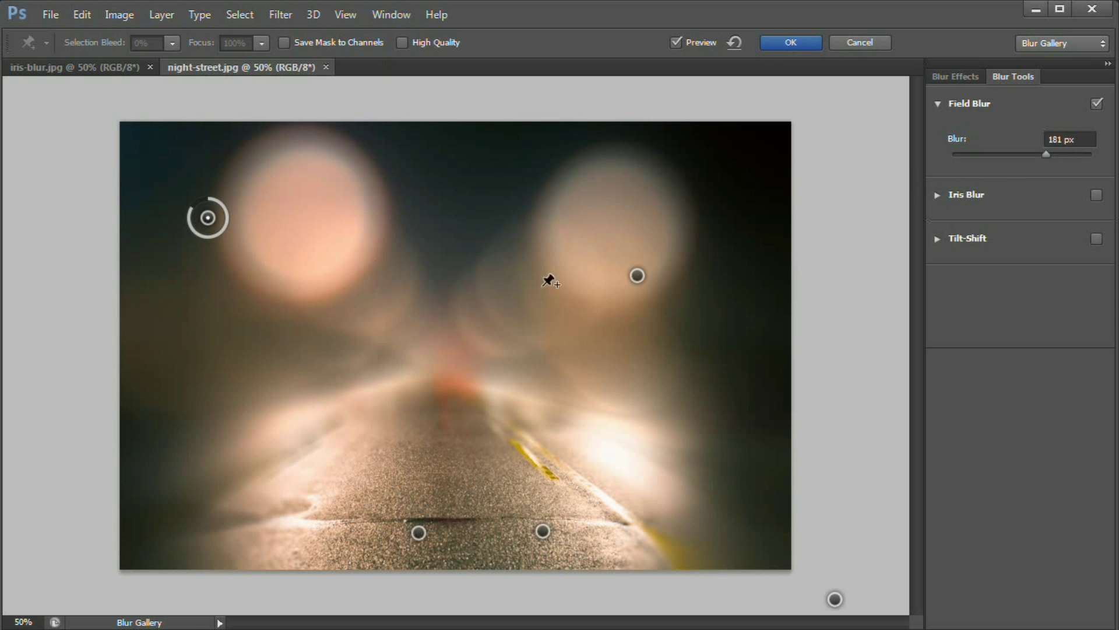
Step: Set Light Bokeh to 58% and the dark end of the Light Range to 144, comparing the photo with Bokeh off and on
left_click(955, 77)
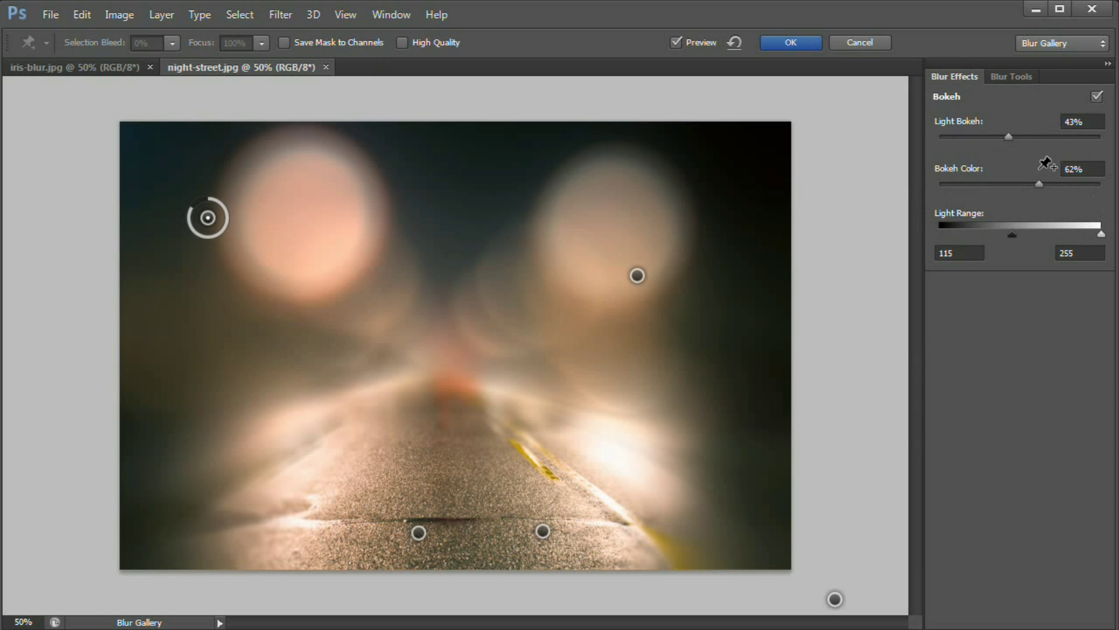
left_click(1033, 138)
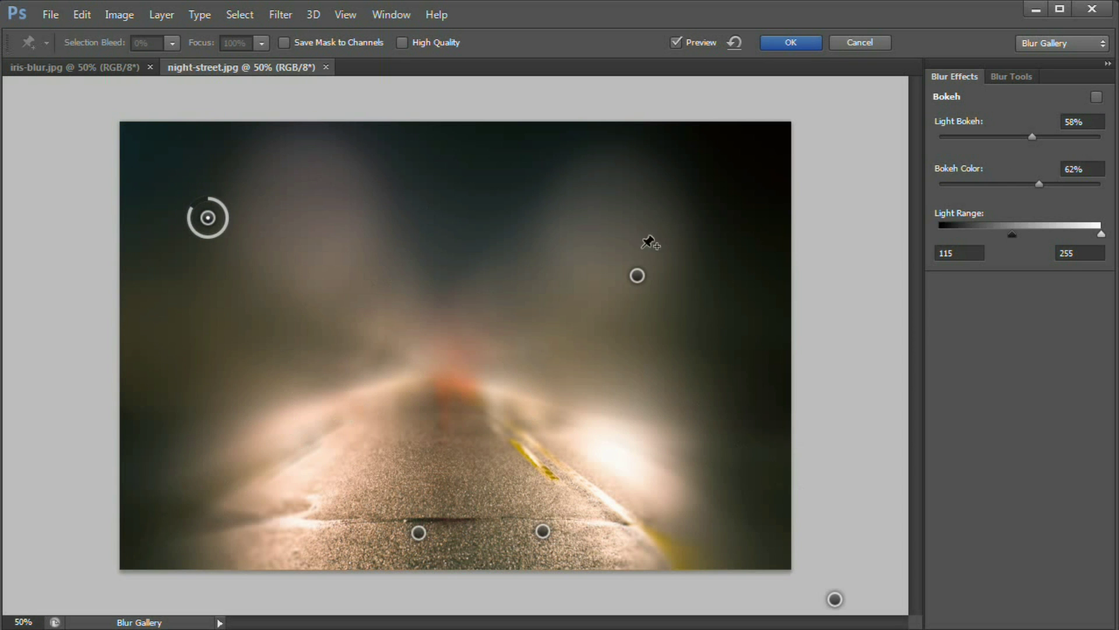
left_click(1097, 97)
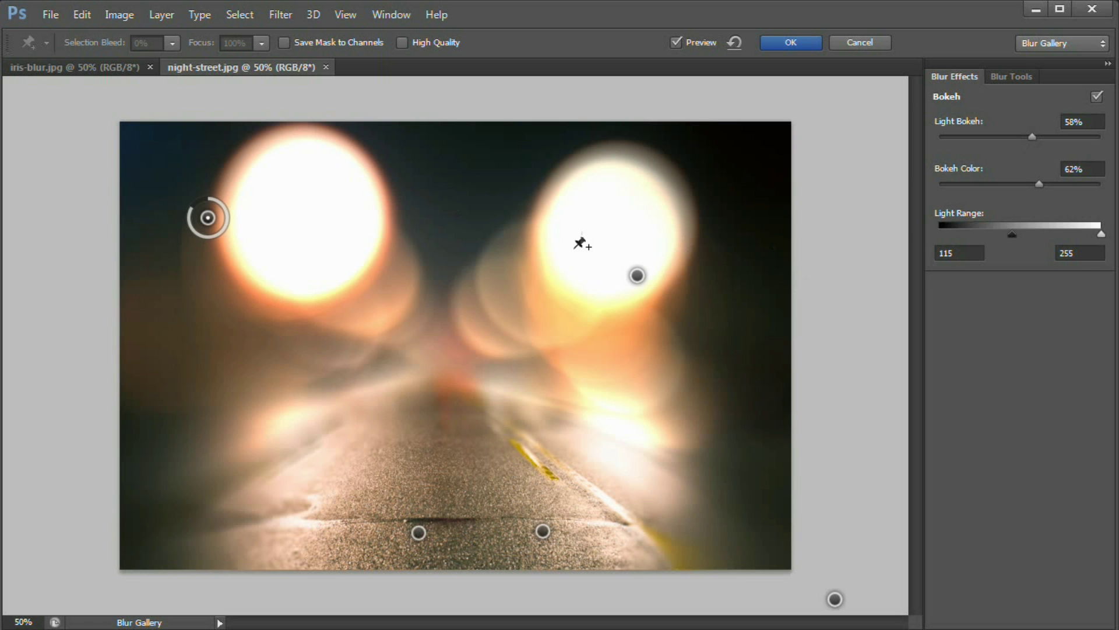
left_click_drag(1024, 236, 1031, 234)
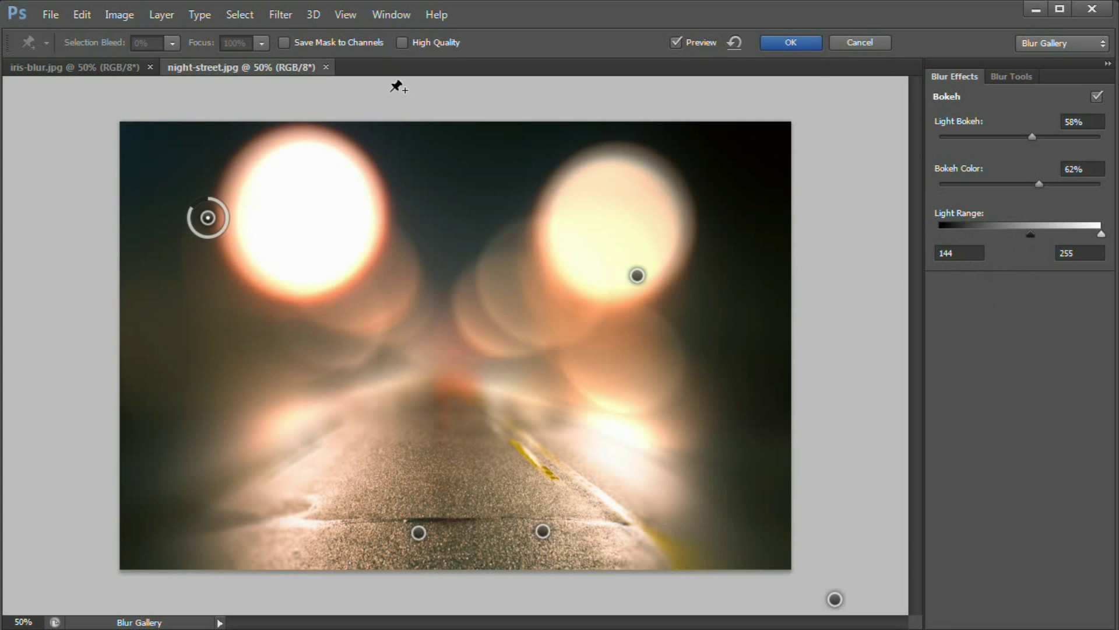
Step: Apply the Field Blur with its bokeh effect and close night-street.jpg without saving
left_click(778, 43)
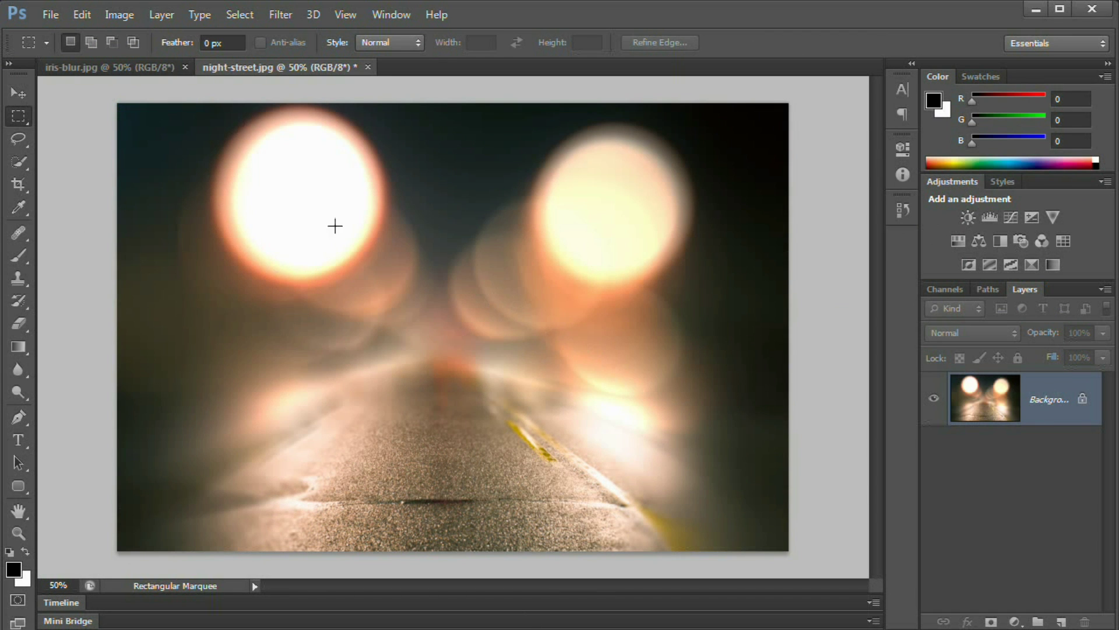
left_click(368, 67)
left_click(562, 253)
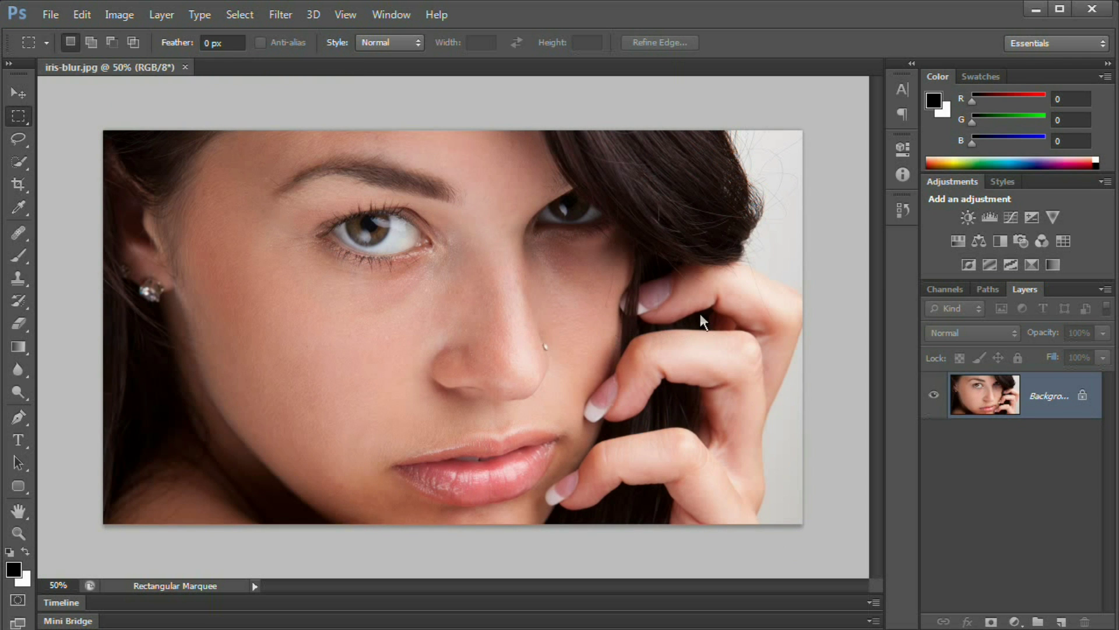
Step: Start an Iris Blur on the iris-blur.jpg portrait and center its pin on the fully visible eye
left_click(280, 15)
mouse_move(345, 190)
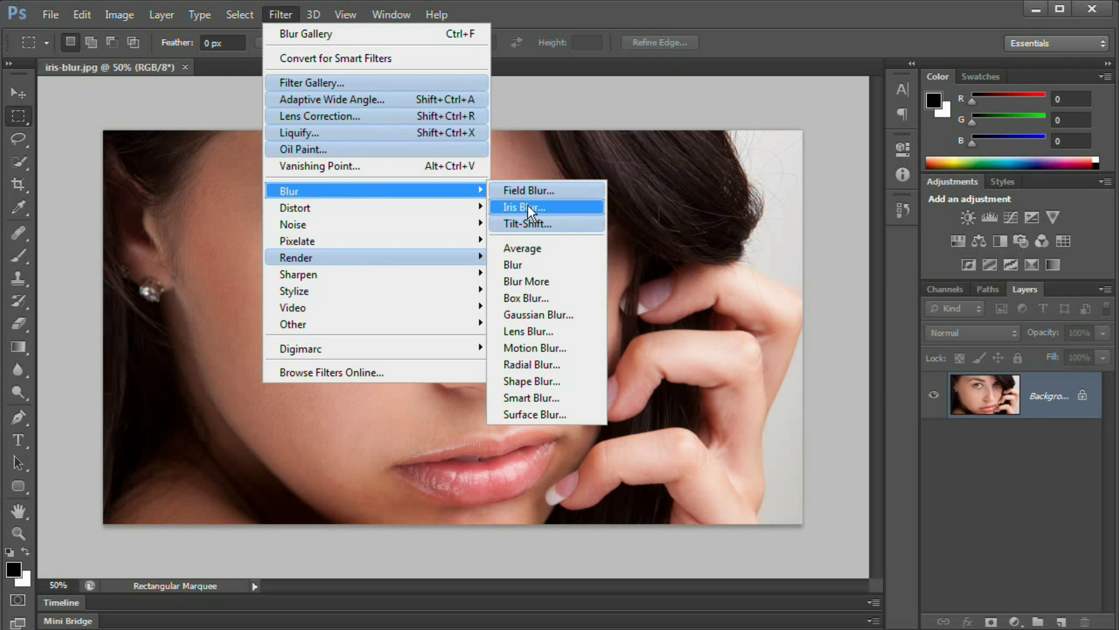
left_click(527, 206)
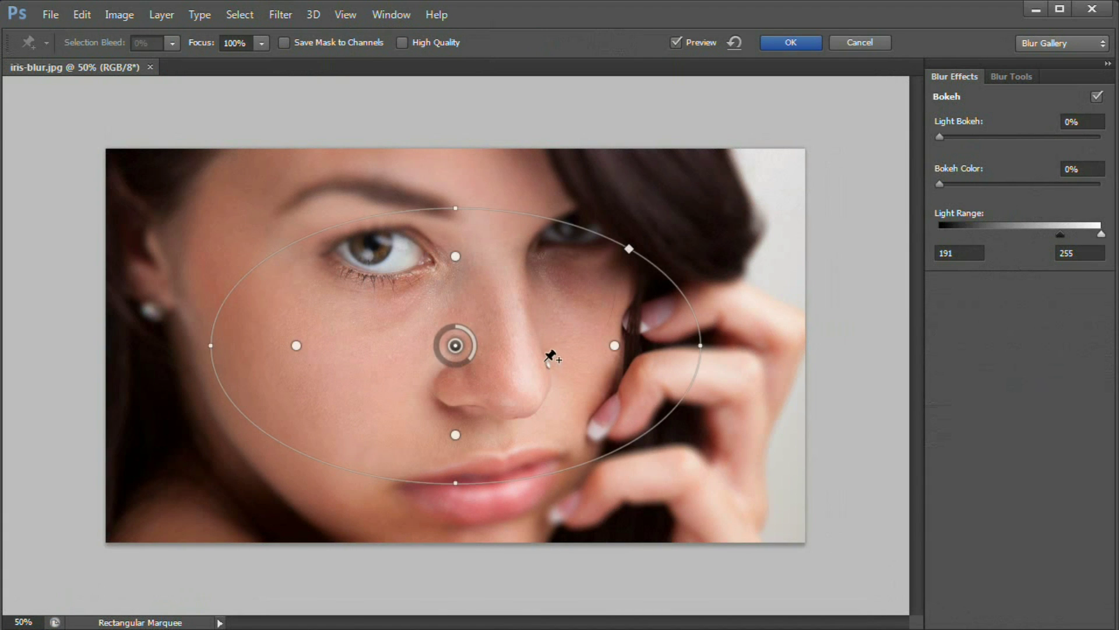
left_click_drag(455, 345, 491, 340)
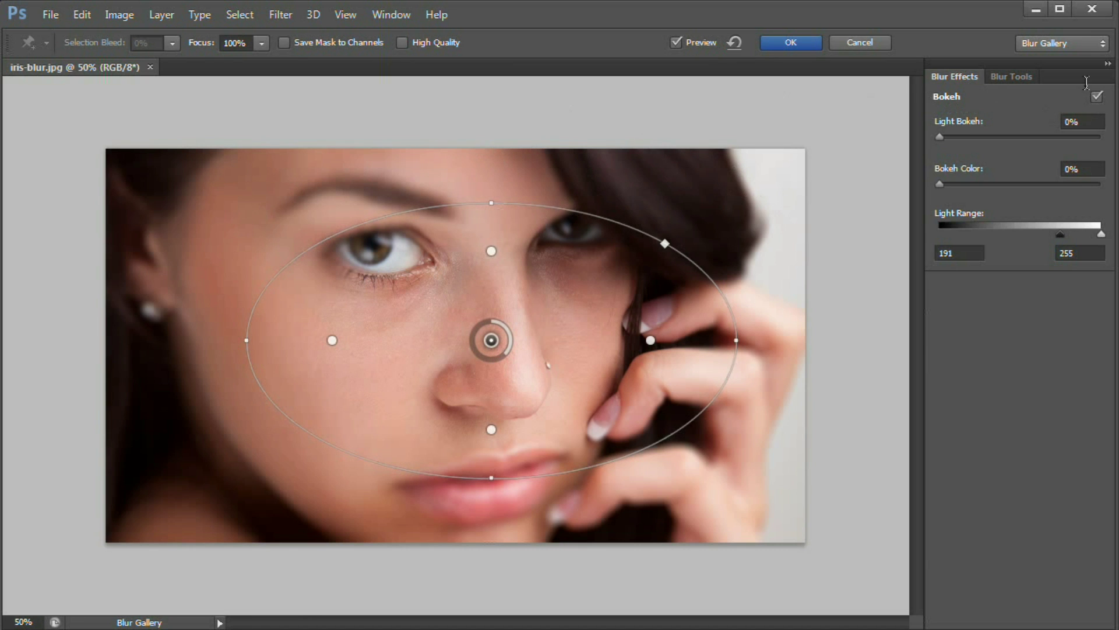
left_click(1003, 78)
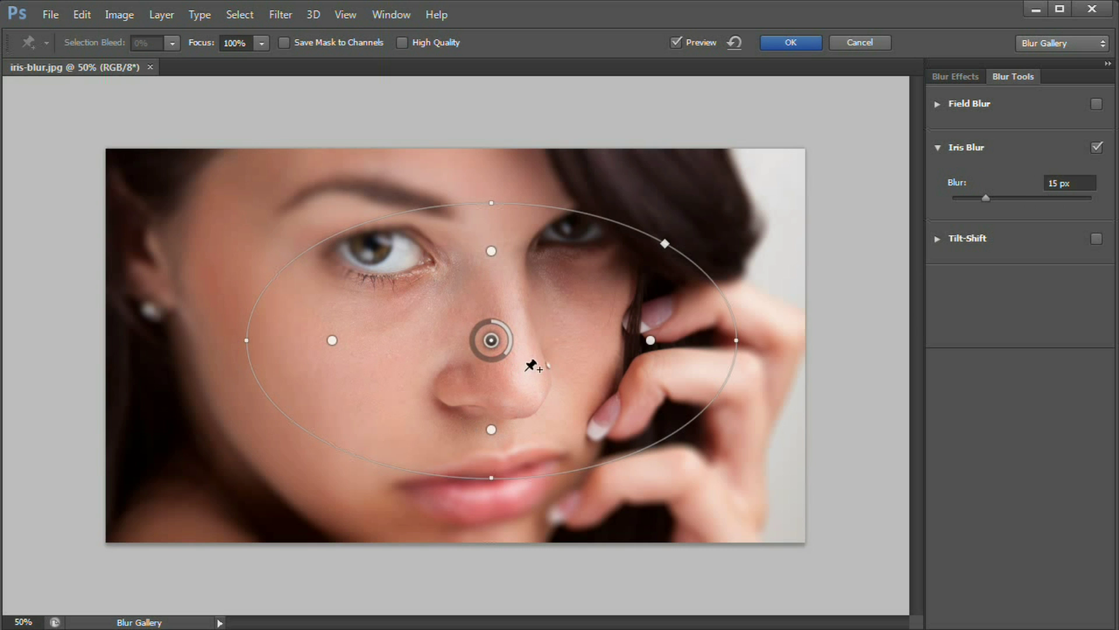
left_click_drag(492, 340, 388, 252)
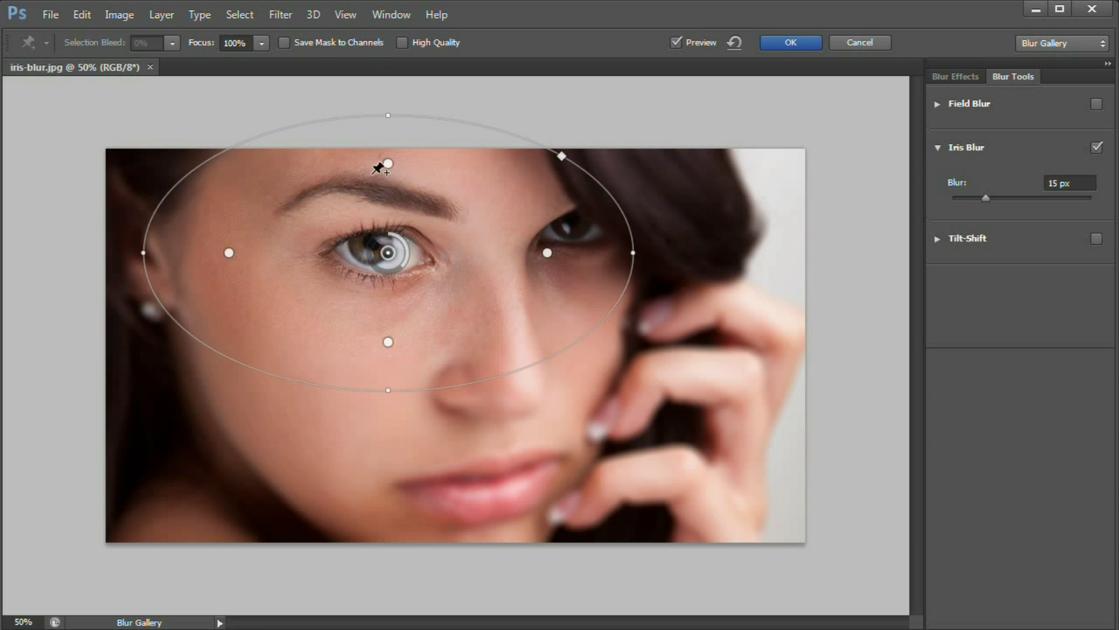
Step: Pull the sharp zone in around the eye and reshape the blur boundary into a smaller, slightly clockwise-rotated rounded square
left_click_drag(388, 162, 402, 228)
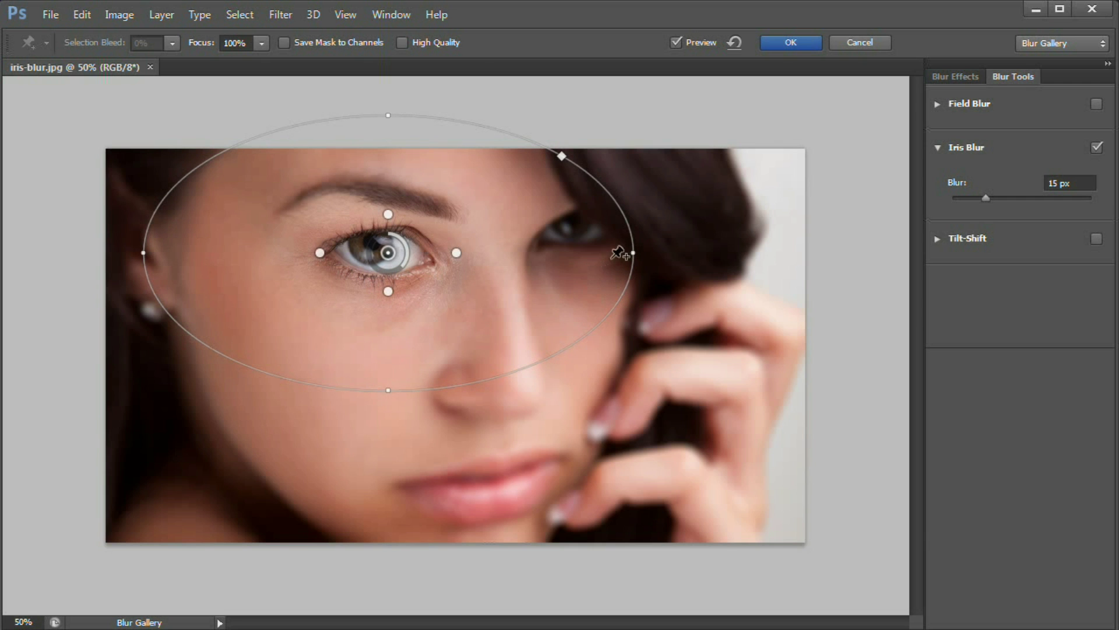
left_click_drag(633, 253, 520, 253)
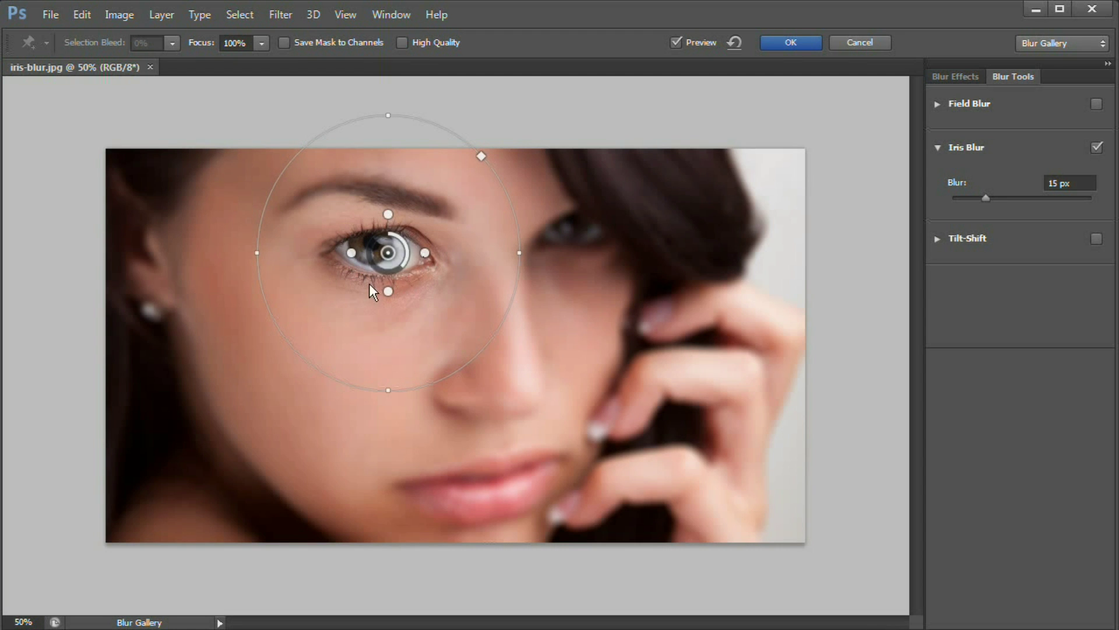
left_click_drag(391, 129, 388, 155)
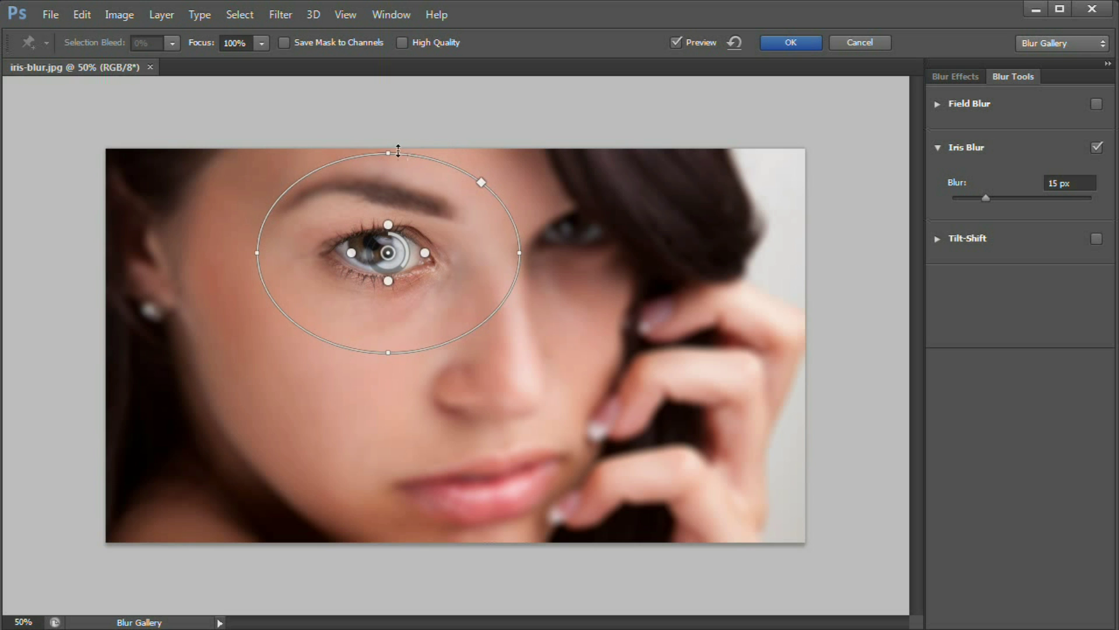
left_click_drag(394, 151, 405, 149)
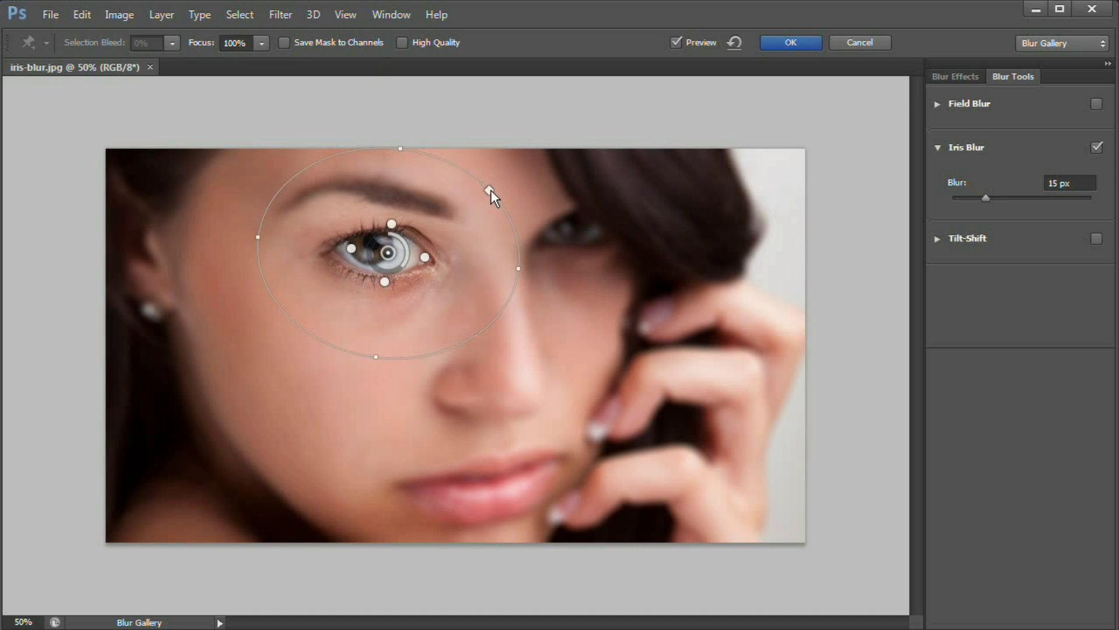
left_click_drag(499, 187, 534, 171)
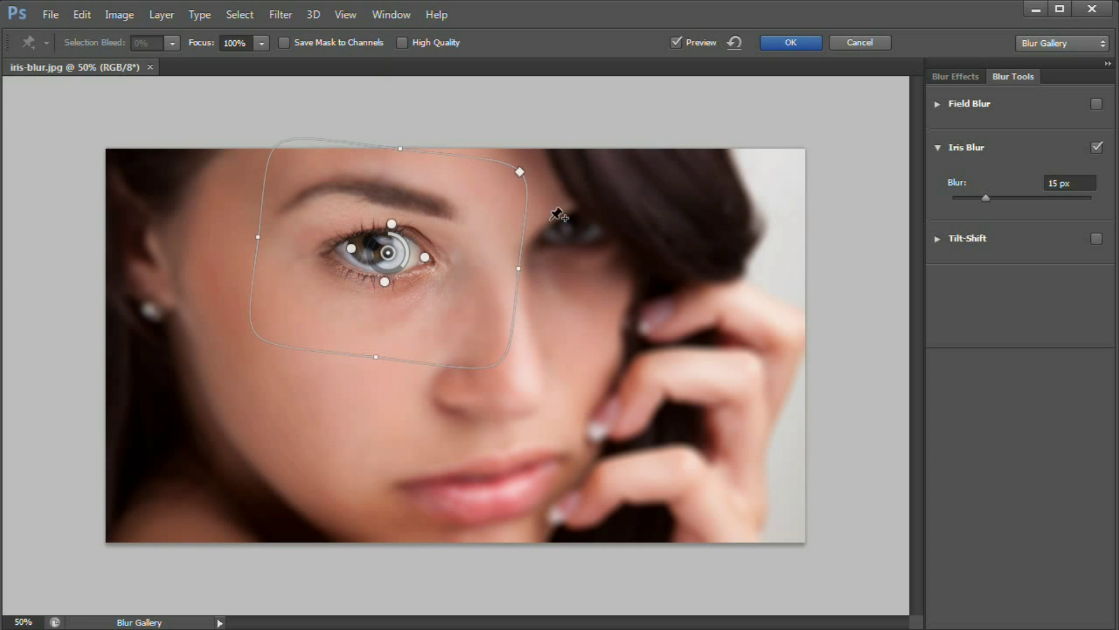
Step: Round the eye's blur boundary back into an ellipse and extend the sharp zone out to the eyebrow and below the eye
left_click_drag(515, 176, 492, 193)
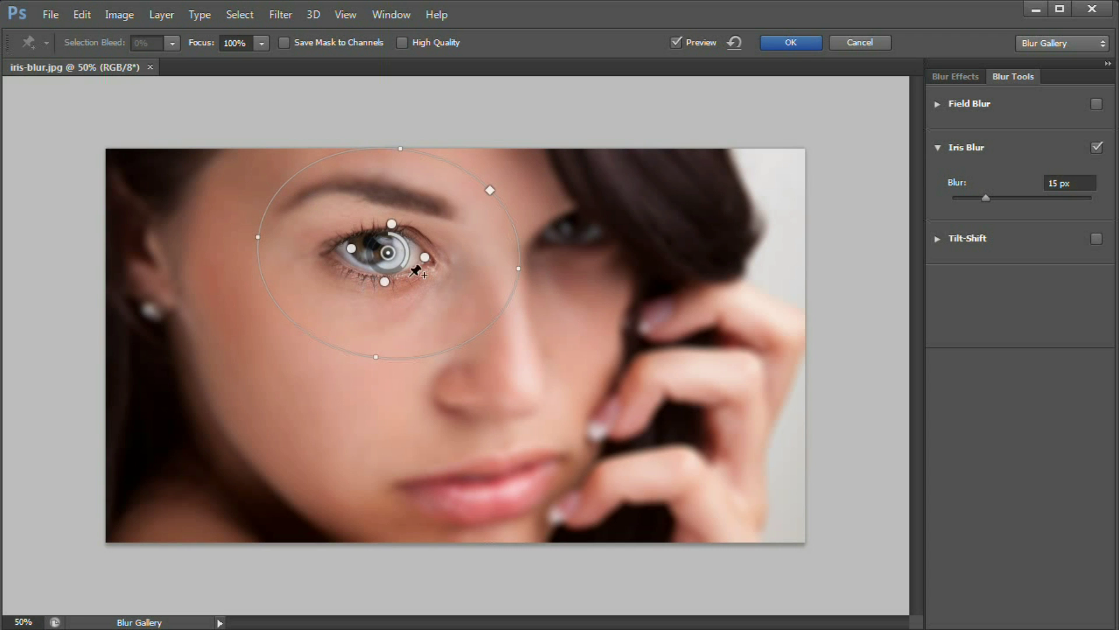
left_click_drag(393, 225, 405, 197)
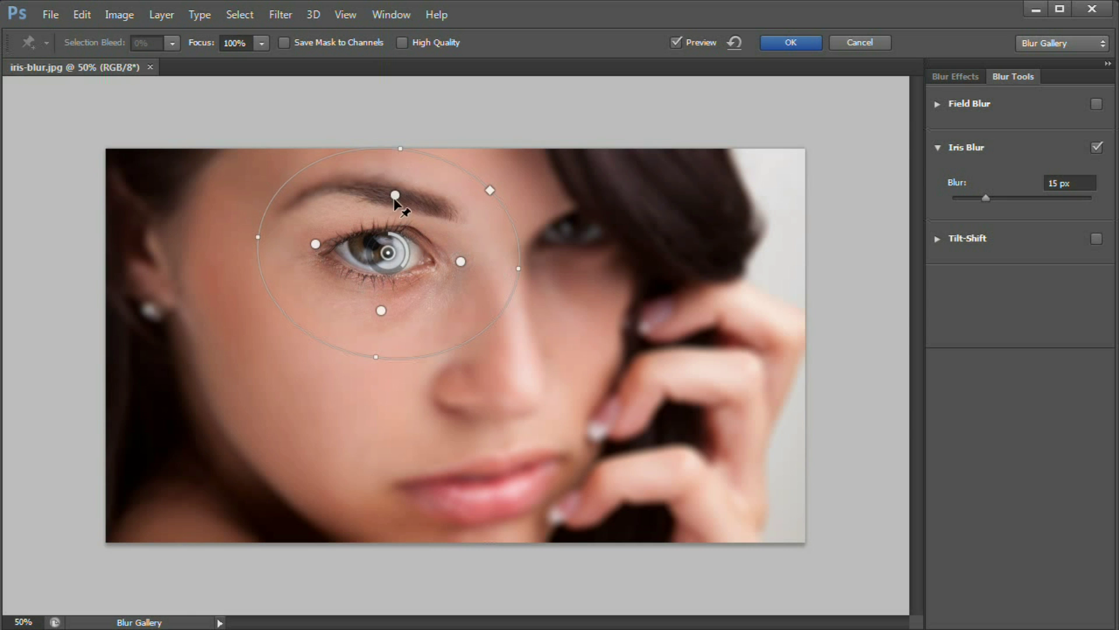
mouse_move(396, 197)
left_mouse_down()
mouse_move(393, 209)
mouse_move(404, 192)
left_mouse_up()
Step: Add a second Iris Blur pin on the lips, flatten and slightly tilt its ellipse to fit them, and adjust its sharp zone to cover them
left_click(498, 484)
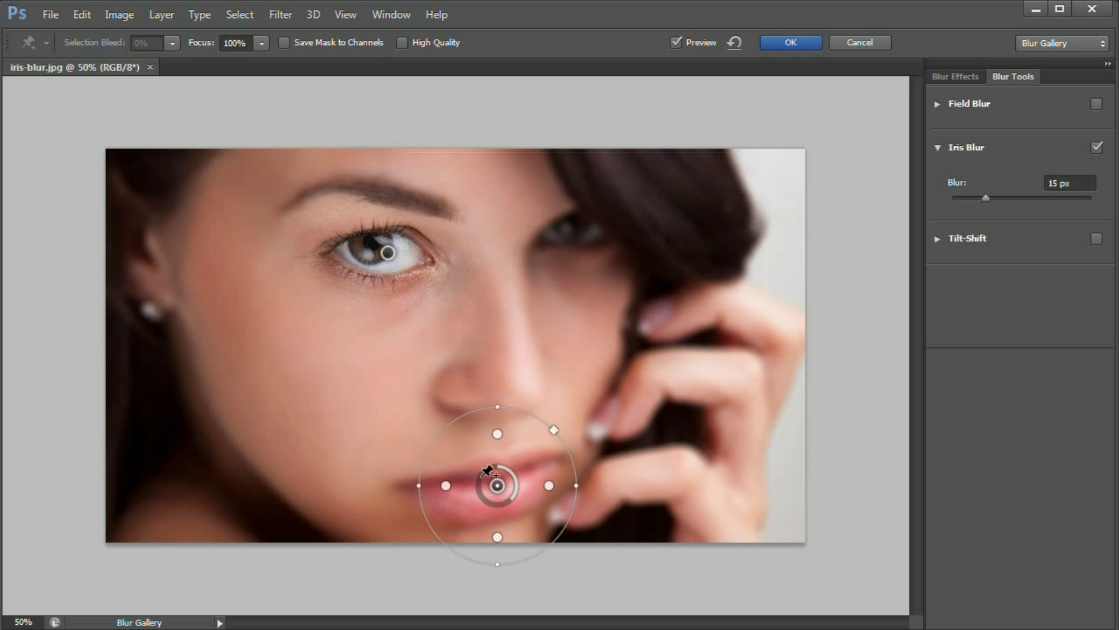
left_click_drag(494, 489, 488, 489)
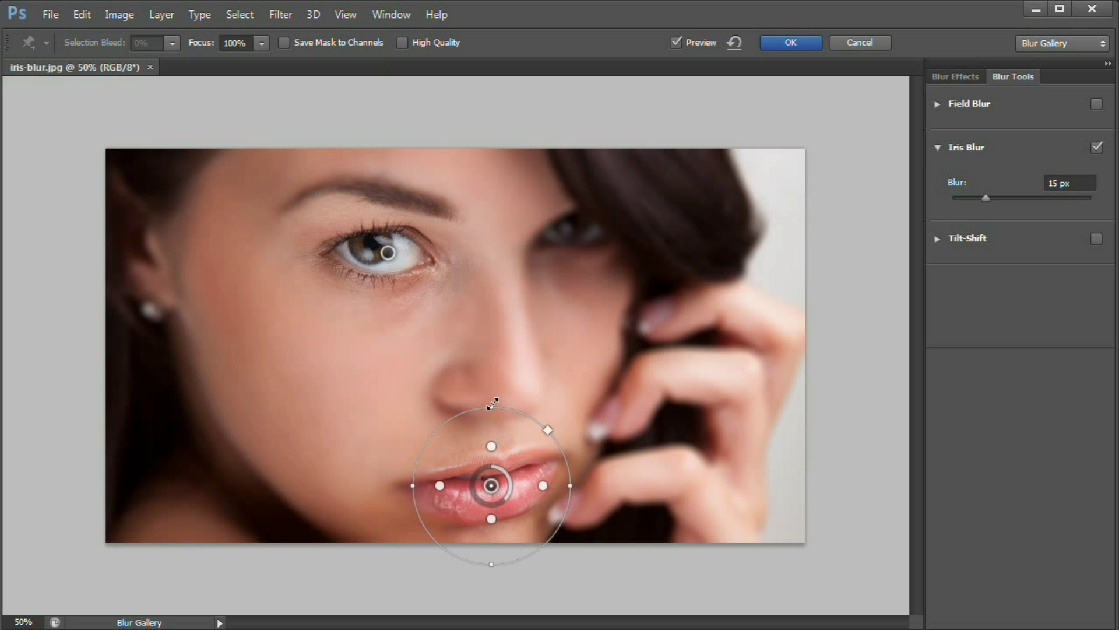
left_click_drag(492, 416, 491, 455)
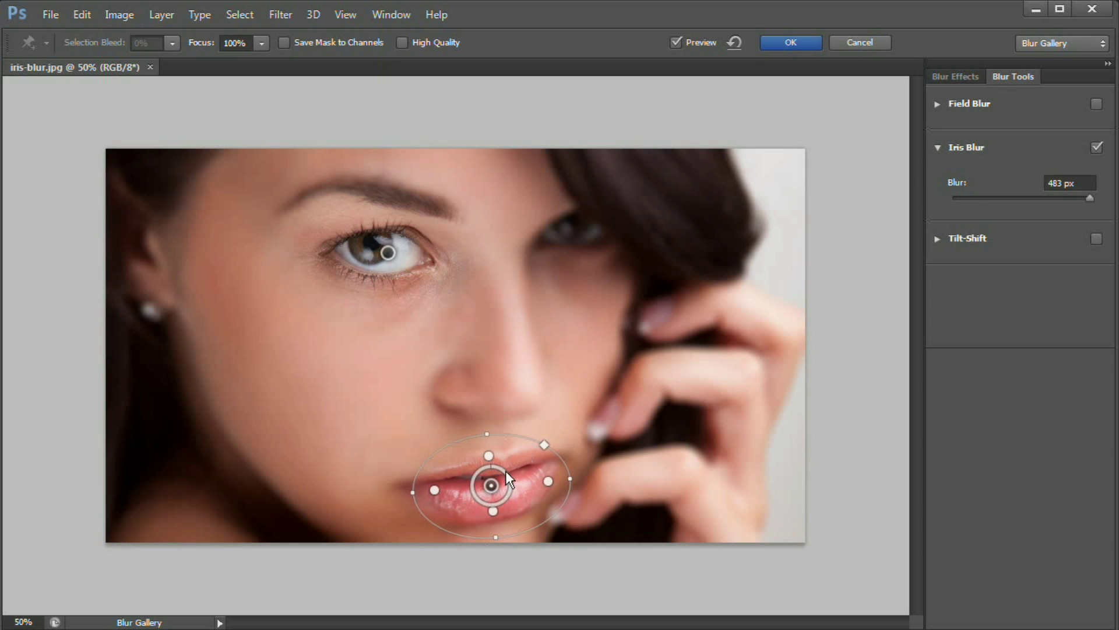
left_click_drag(495, 511, 496, 516)
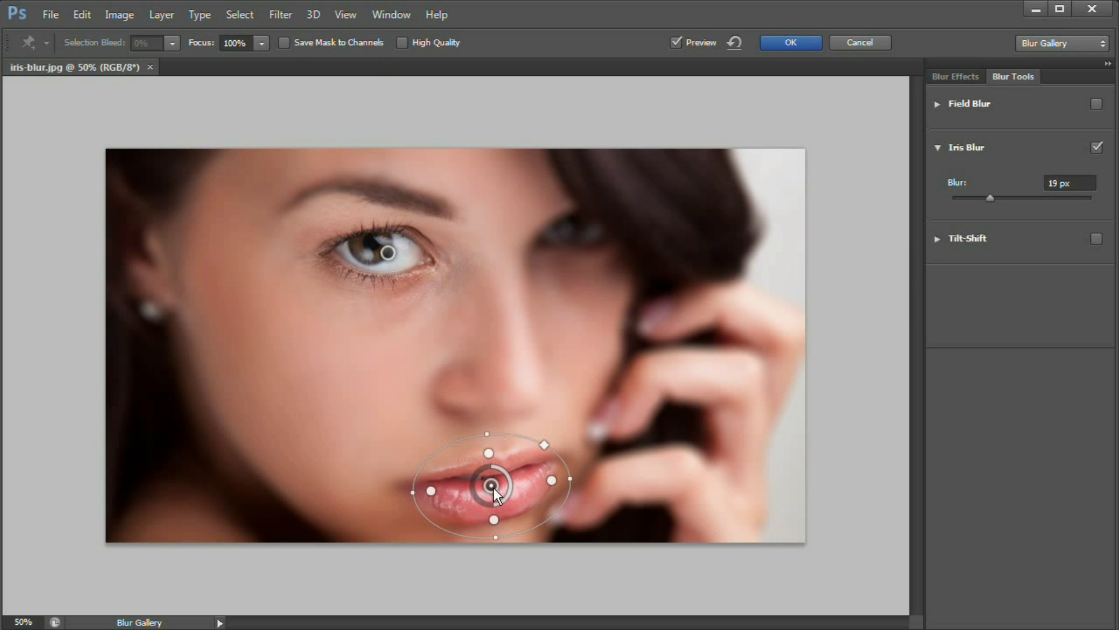
Step: Set the lips pin's blur to 15 px and apply the Iris Blur to the portrait
left_click(1056, 184)
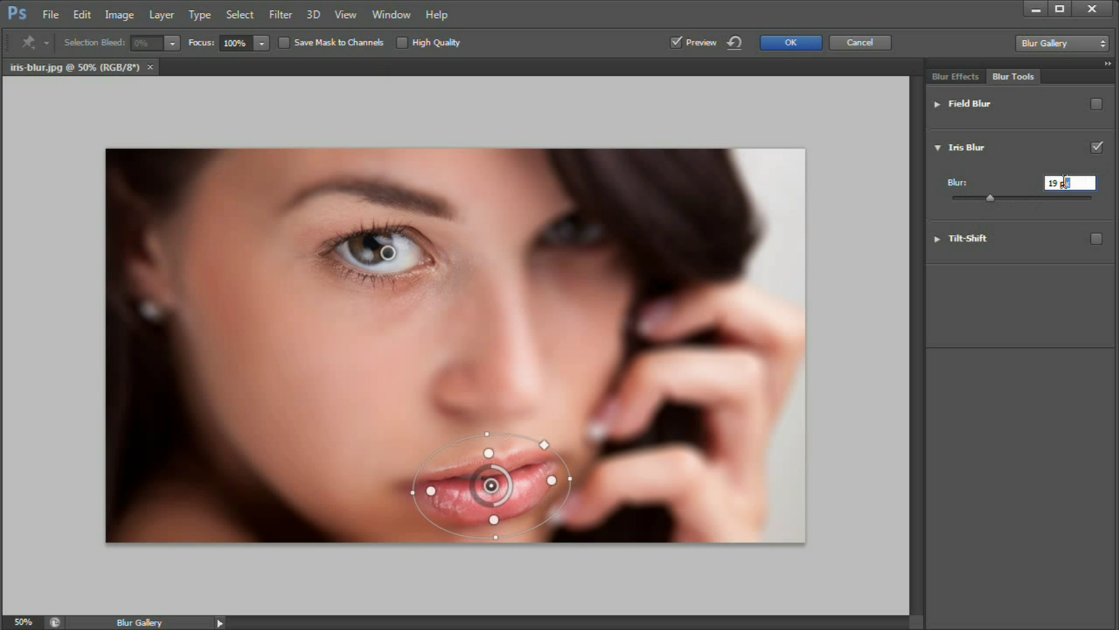
type("15")
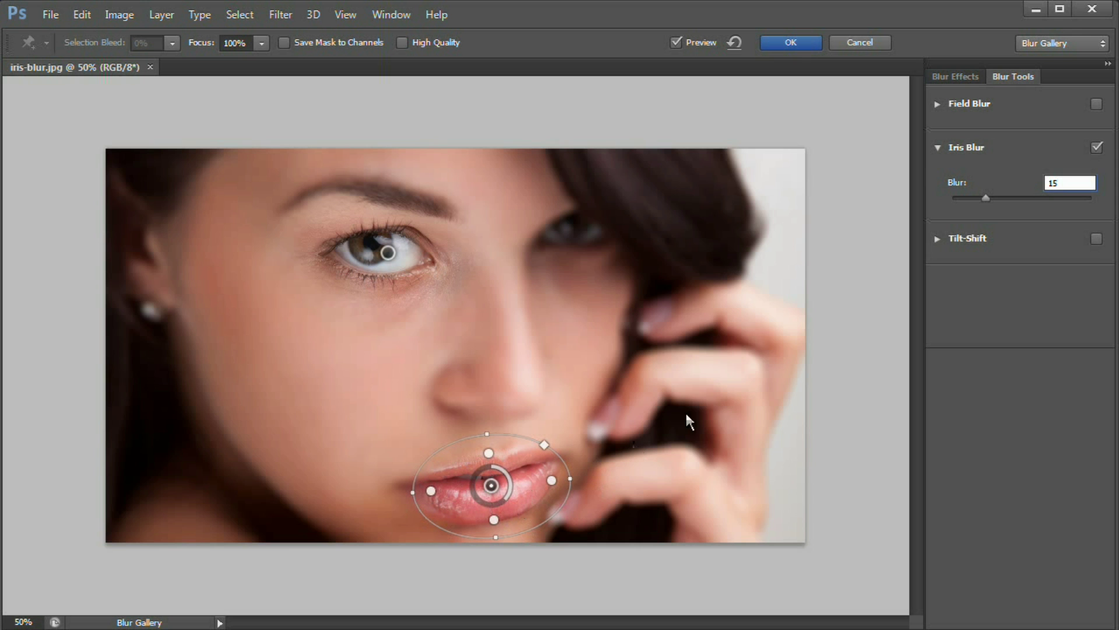
left_click(799, 42)
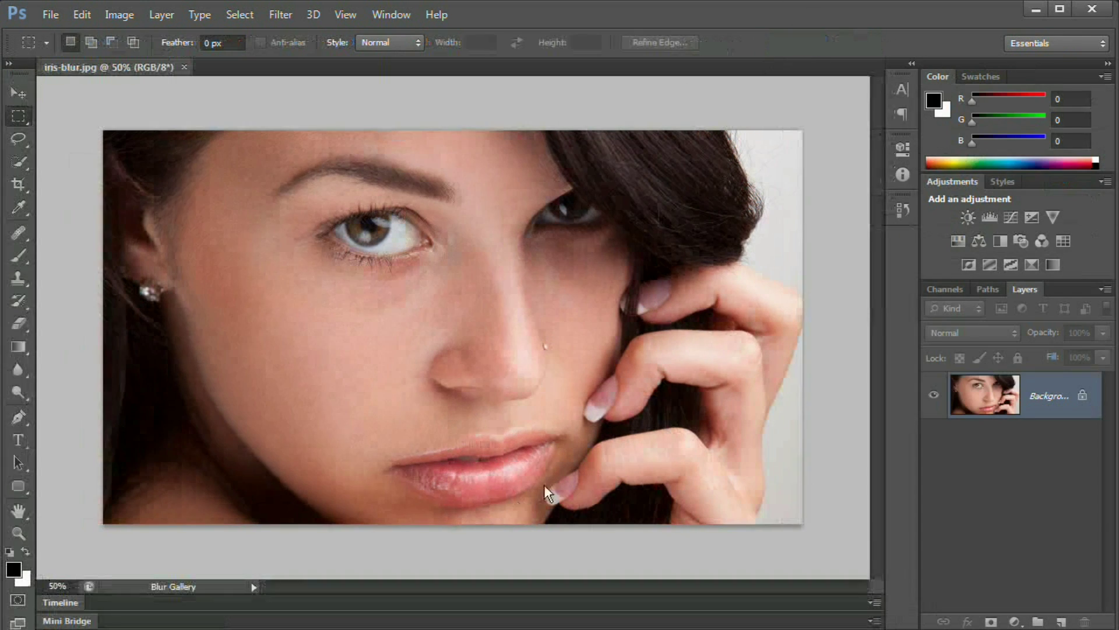